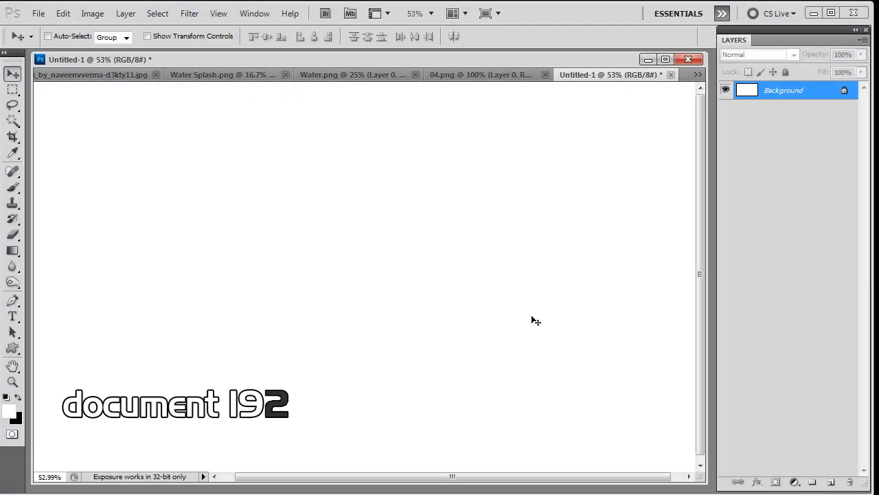
Fill the canvas with a reflected gradient: light blue #9ec3da edges, white centre.
{"action": "left_click", "coordinate": [12, 250]}
{"action": "left_click", "coordinate": [55, 37]}
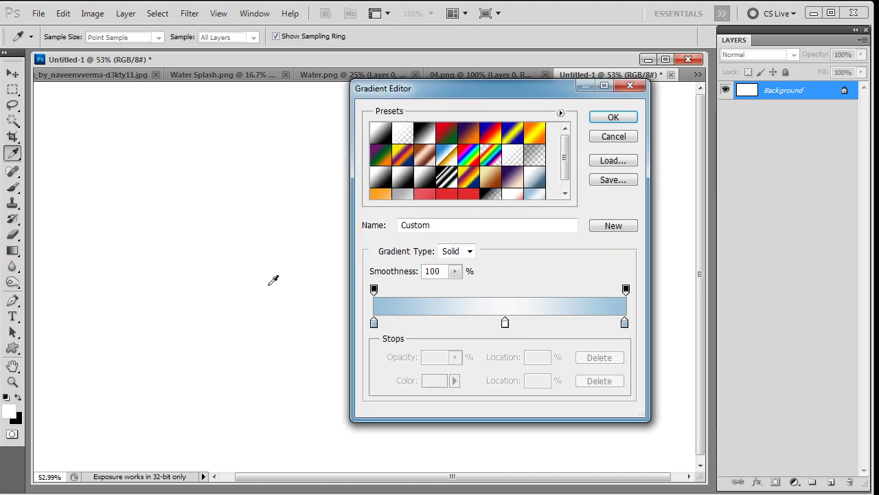
{"action": "left_click", "coordinate": [614, 117]}
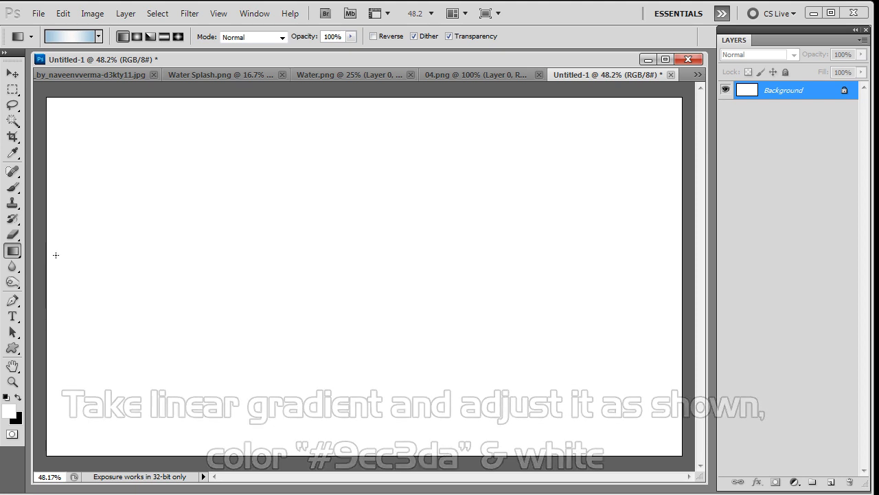
{"action": "left_click_drag", "start_coordinate": [39, 255], "coordinate": [625, 252]}
{"action": "left_click_drag", "start_coordinate": [682, 252], "coordinate": [683, 253]}
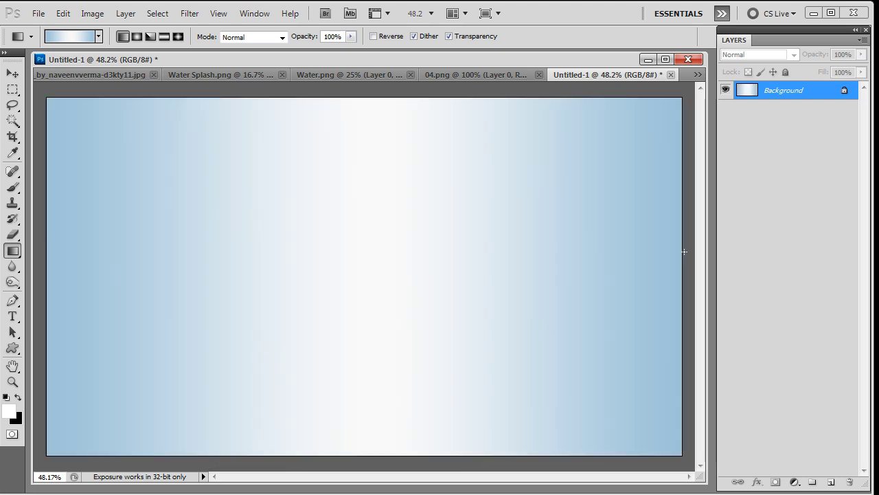
Bring the orange slices from 04.png in as Layer 1, scaled to about 241% near the centre.
{"action": "key", "text": "v"}
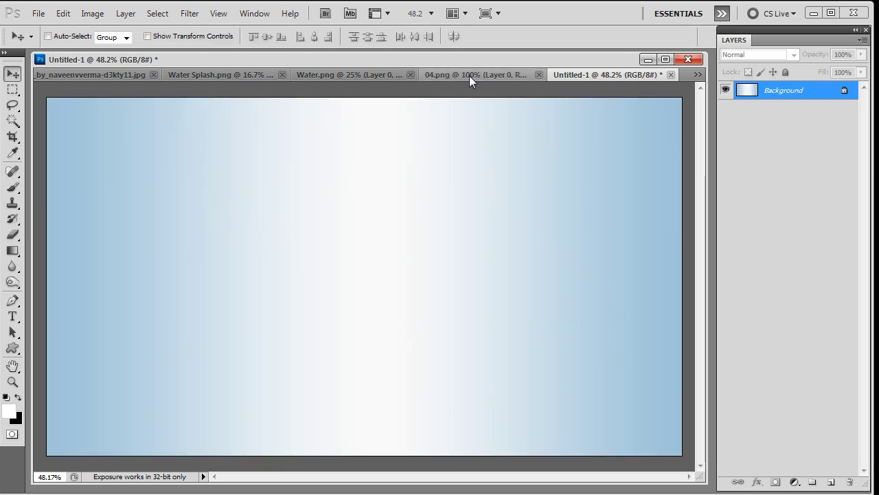
{"action": "left_click", "coordinate": [469, 75]}
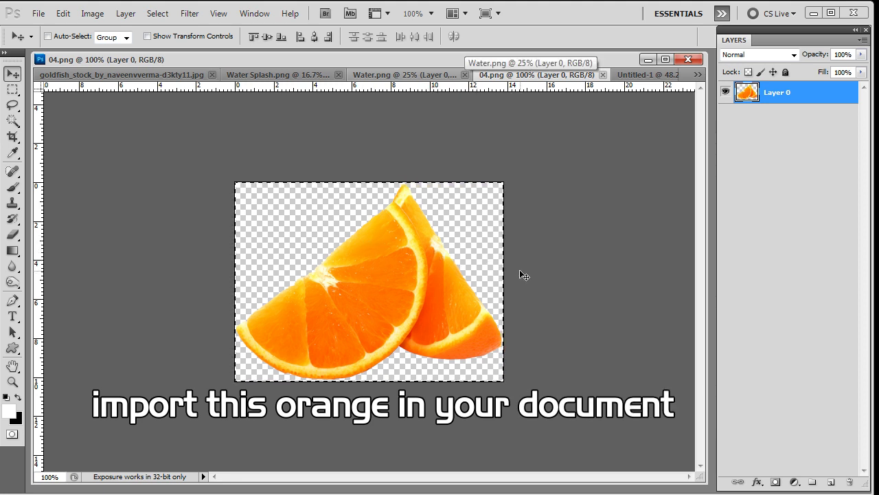
{"action": "left_click_drag", "start_coordinate": [724, 94], "coordinate": [511, 217]}
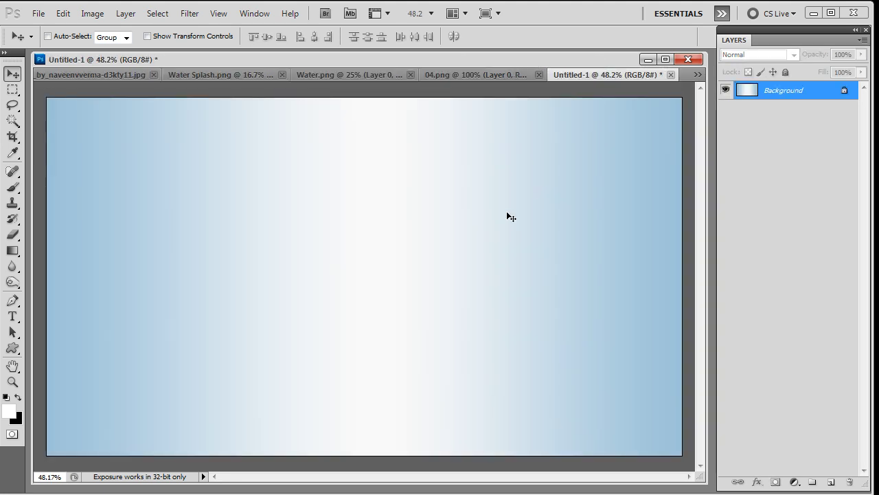
{"action": "left_click_drag", "start_coordinate": [478, 245], "coordinate": [415, 266]}
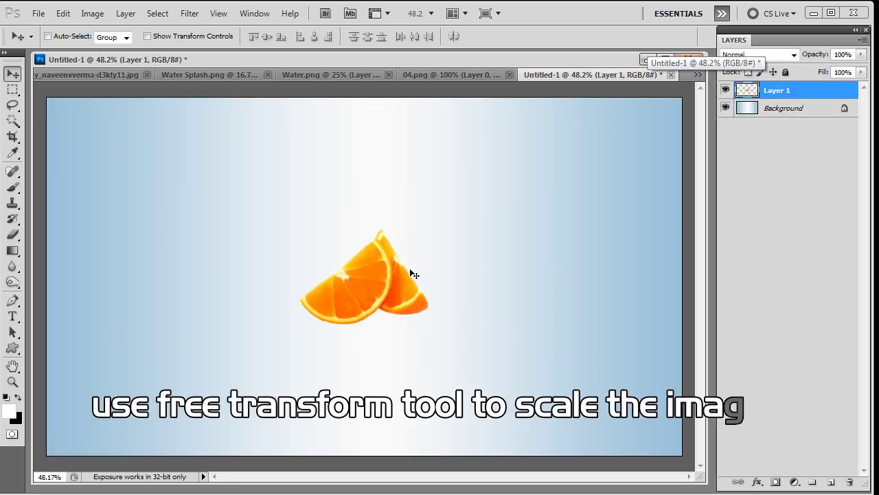
{"action": "key", "text": "ctrl+t"}
{"action": "mouse_move", "coordinate": [429, 229]}
{"action": "left_mouse_down"}
{"action": "mouse_move", "coordinate": [539, 191]}
{"action": "mouse_move", "coordinate": [539, 216]}
{"action": "left_mouse_up"}
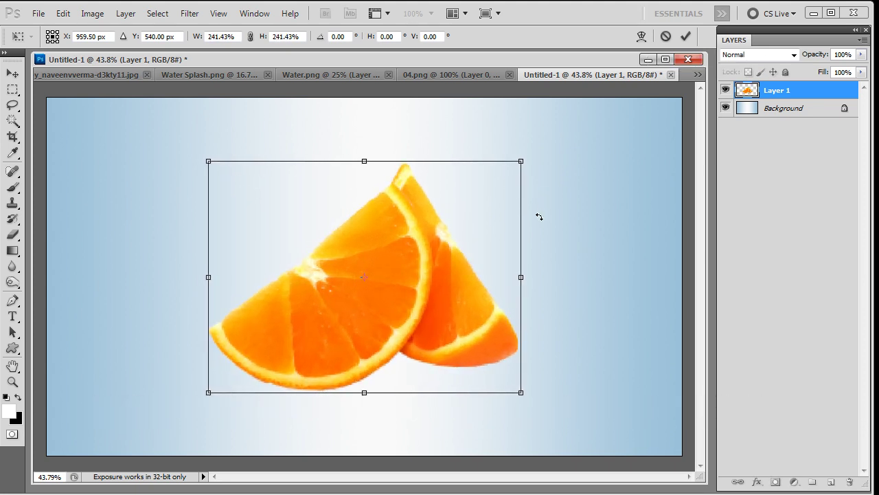
{"action": "scroll", "coordinate": [540, 217], "scroll_direction": "down", "scroll_amount": 1, "text": "alt"}
{"action": "key", "text": "Return"}
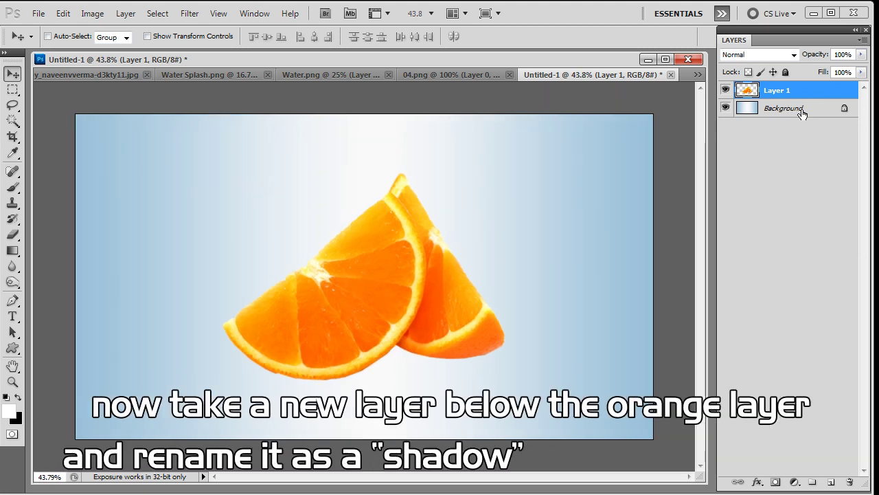
Add a new layer above Background and name it 'shadow'.
{"action": "left_click", "coordinate": [802, 114]}
{"action": "left_click", "coordinate": [832, 484]}
{"action": "double_click", "coordinate": [775, 107]}
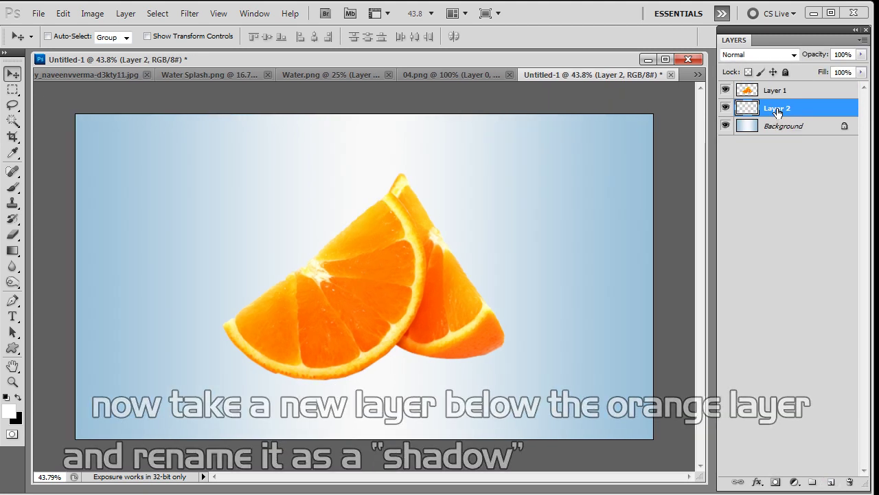
{"action": "type", "text": "shadow"}
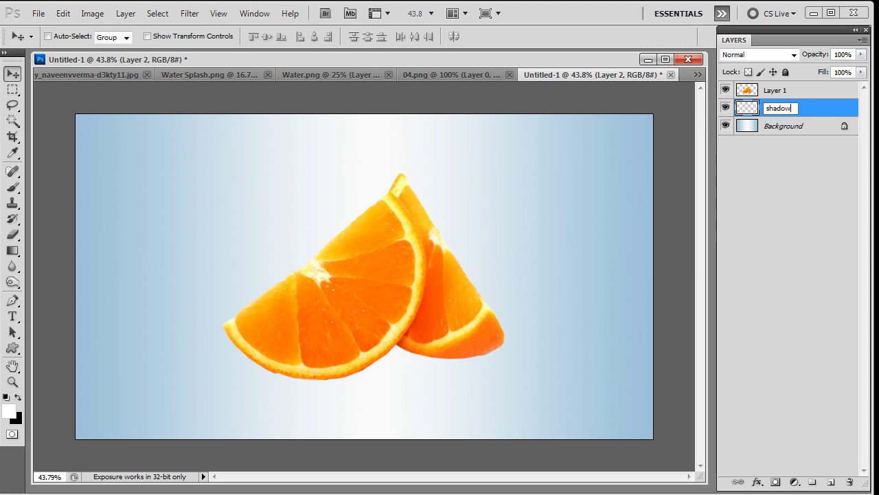
{"action": "key", "text": "Return"}
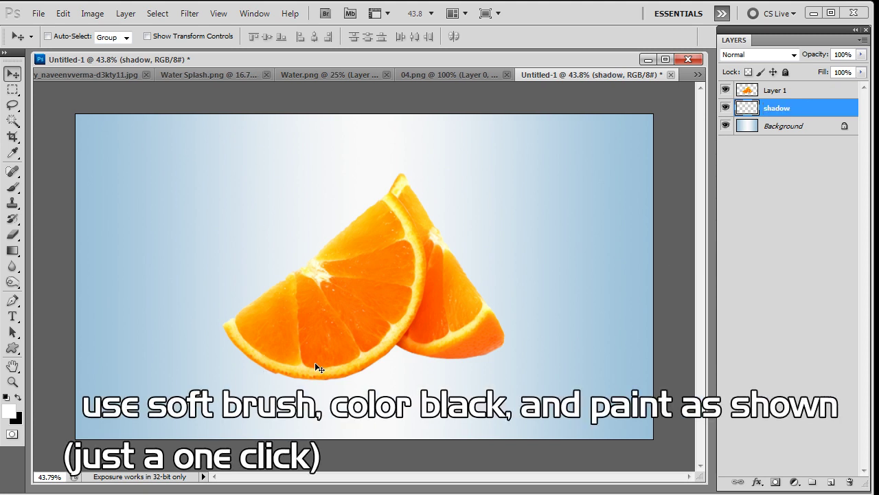
Paint a soft black blob under the right orange slice with a large brush.
{"action": "key", "text": "b"}
{"action": "key", "text": "x"}
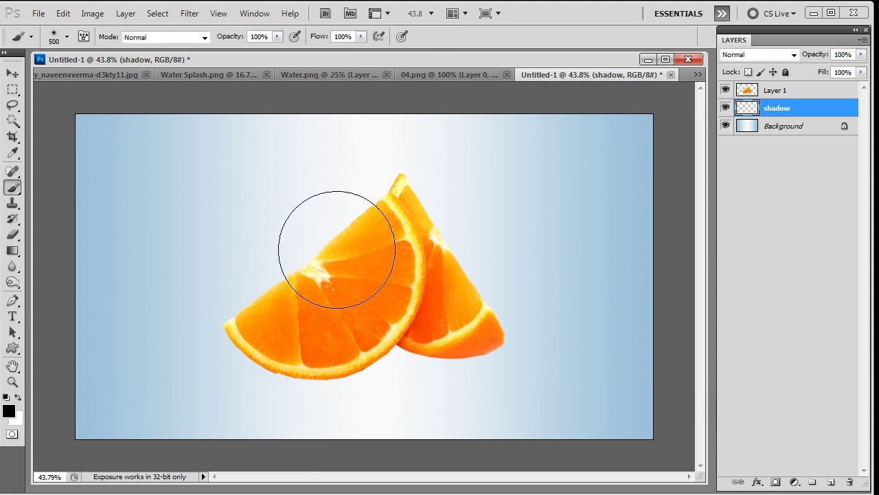
{"action": "right_click", "coordinate": [340, 250]}
{"action": "left_click", "coordinate": [670, 124]}
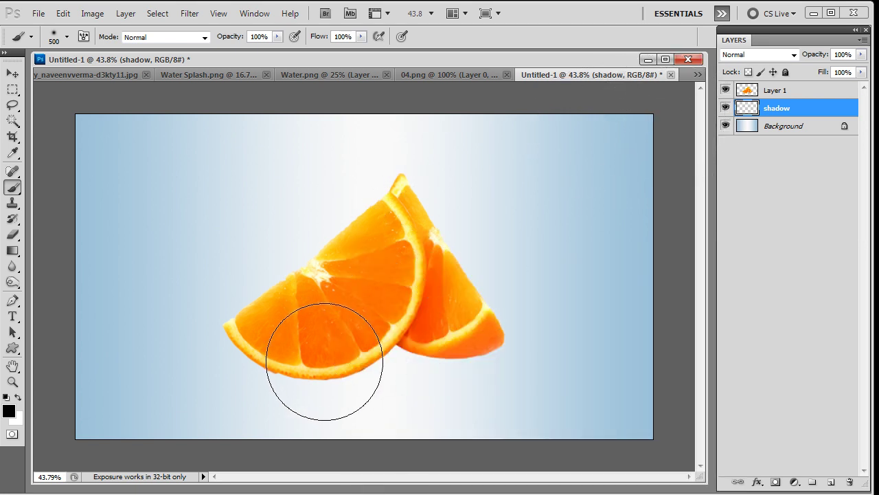
{"action": "left_click", "coordinate": [447, 350]}
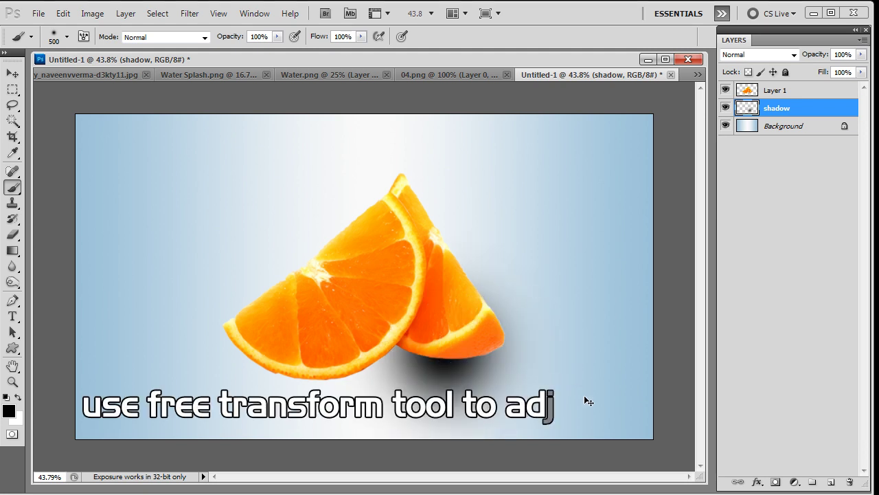
Squash the shadow to about 16% height into a thin strip under the right slice.
{"action": "key", "text": "ctrl+t"}
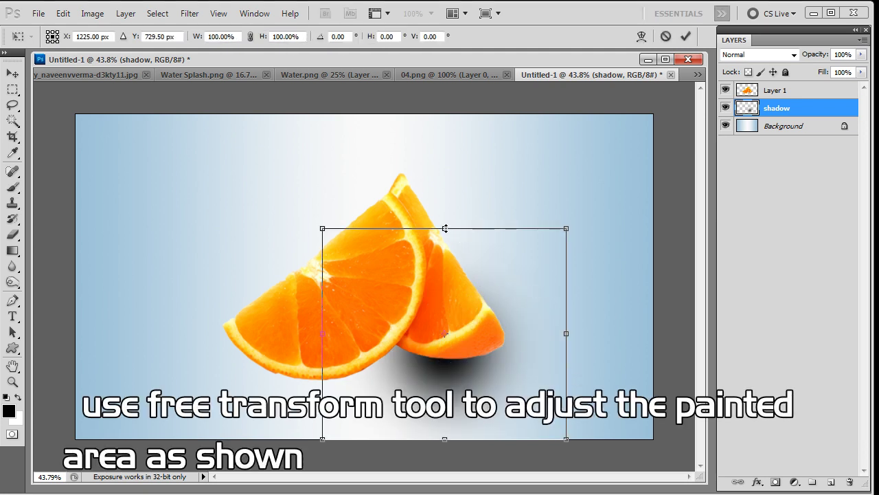
{"action": "left_click_drag", "start_coordinate": [446, 228], "coordinate": [466, 347]}
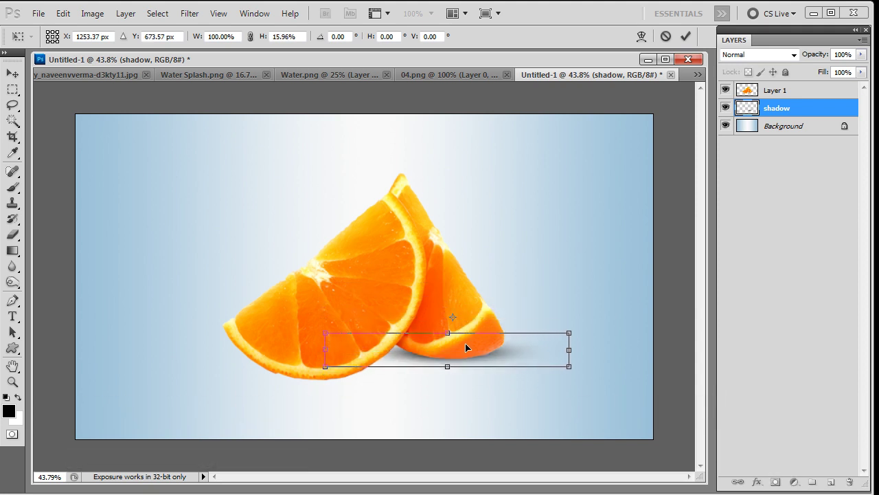
{"action": "key", "text": "Down"}
{"action": "key", "text": "Down"}
{"action": "key", "text": "Down"}
{"action": "key", "text": "Down"}
{"action": "key", "text": "Down"}
{"action": "key", "text": "Down"}
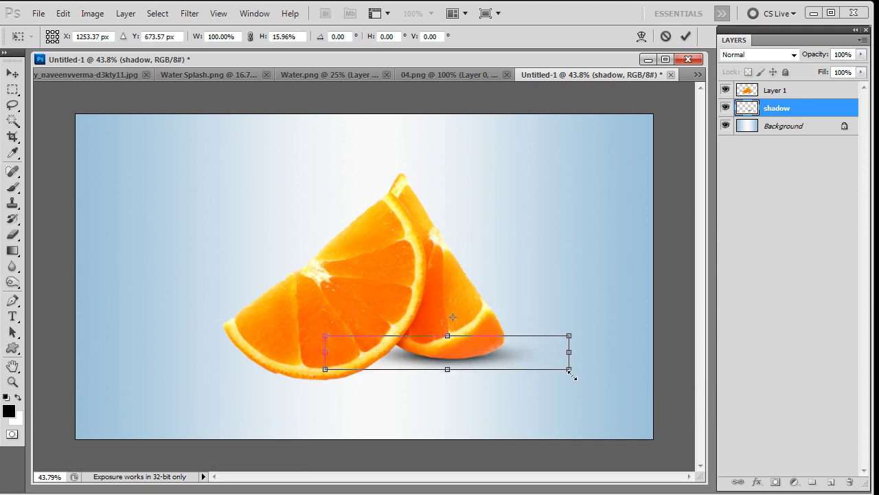
{"action": "left_click_drag", "start_coordinate": [569, 352], "coordinate": [560, 351]}
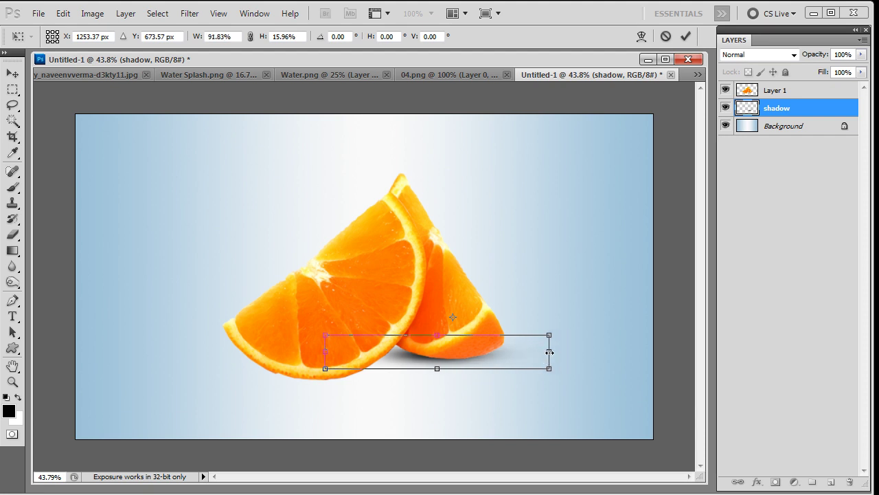
{"action": "left_click_drag", "start_coordinate": [325, 351], "coordinate": [313, 352]}
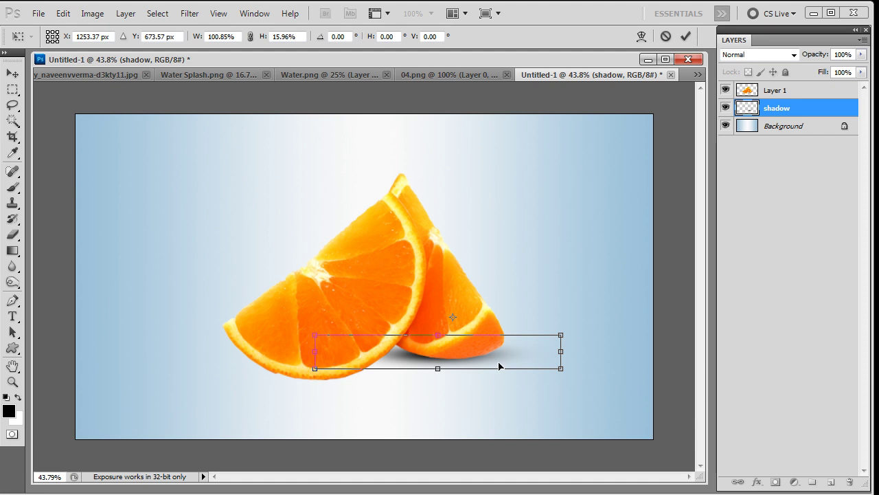
{"action": "key", "text": "Return"}
Duplicate the shadow layer as 'shadow copy'.
{"action": "key", "text": "b"}
{"action": "key", "text": "v"}
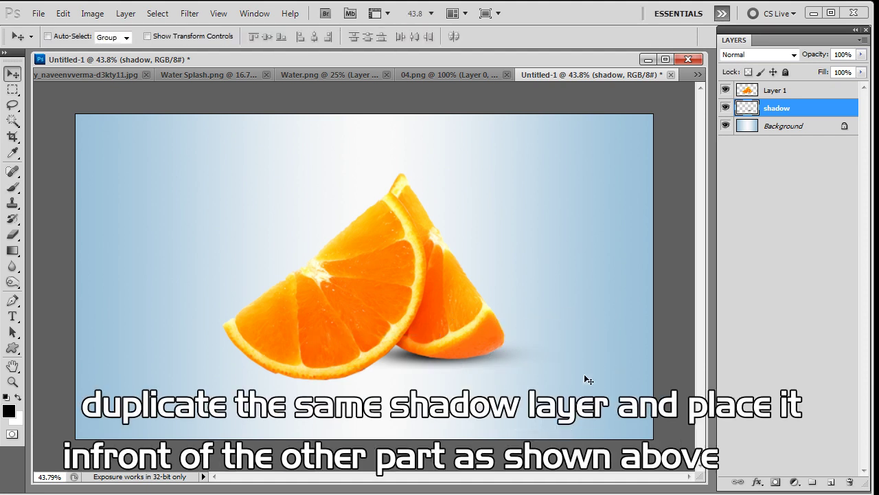
{"action": "key", "text": "ctrl+j"}
Move the shadow copy under the left slice, widen it to about 143%, and set 90% opacity.
{"action": "left_click_drag", "start_coordinate": [584, 375], "coordinate": [444, 376]}
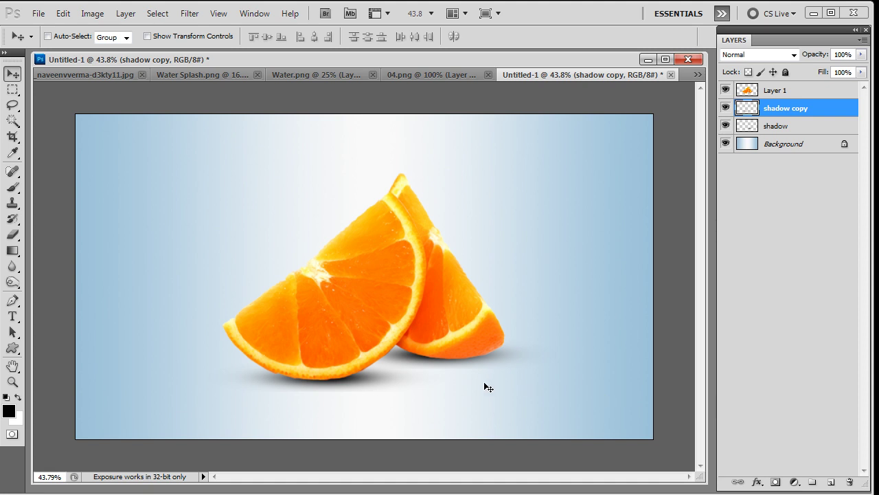
{"action": "key", "text": "ctrl+t"}
{"action": "left_click_drag", "start_coordinate": [186, 372], "coordinate": [130, 375]}
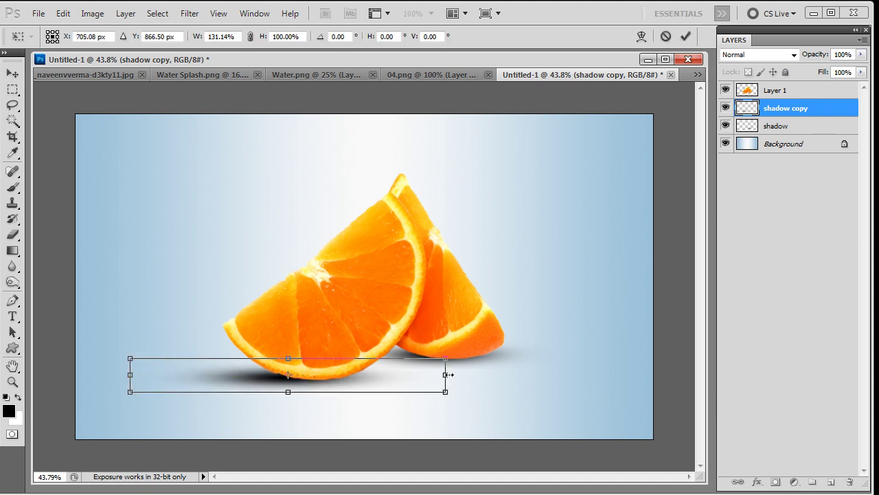
{"action": "left_click_drag", "start_coordinate": [447, 374], "coordinate": [471, 374]}
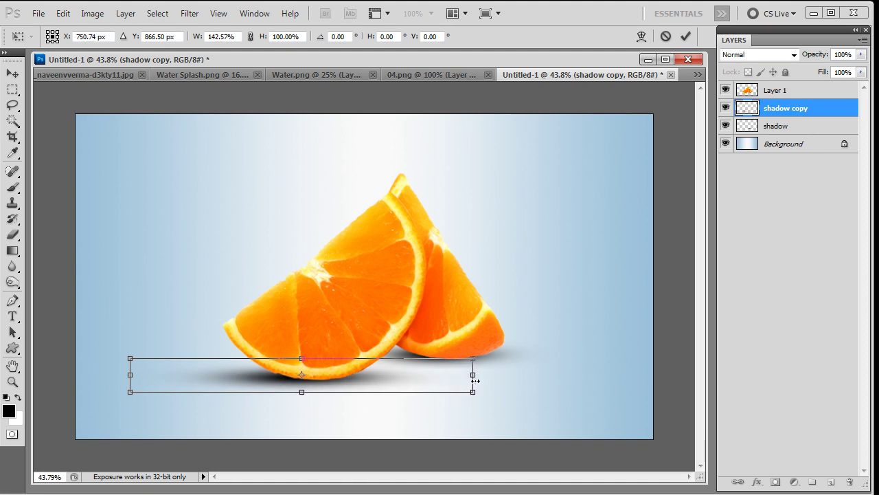
{"action": "key", "text": "Return"}
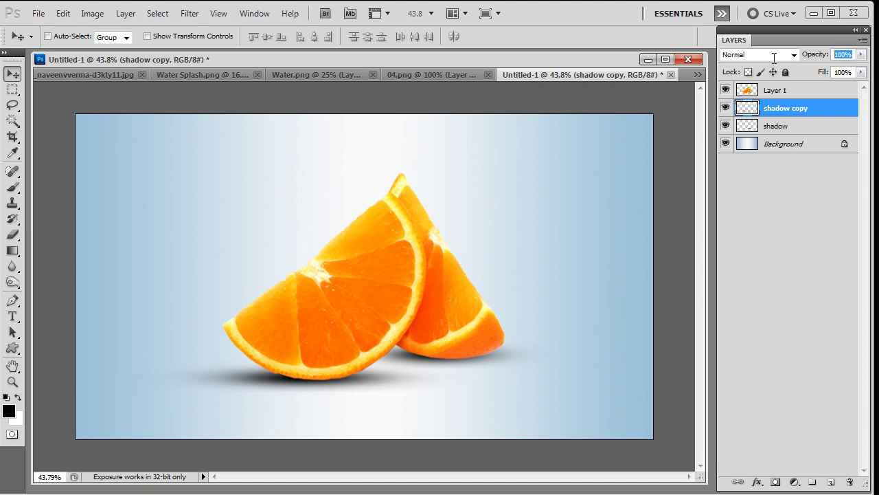
{"action": "type", "text": "90"}
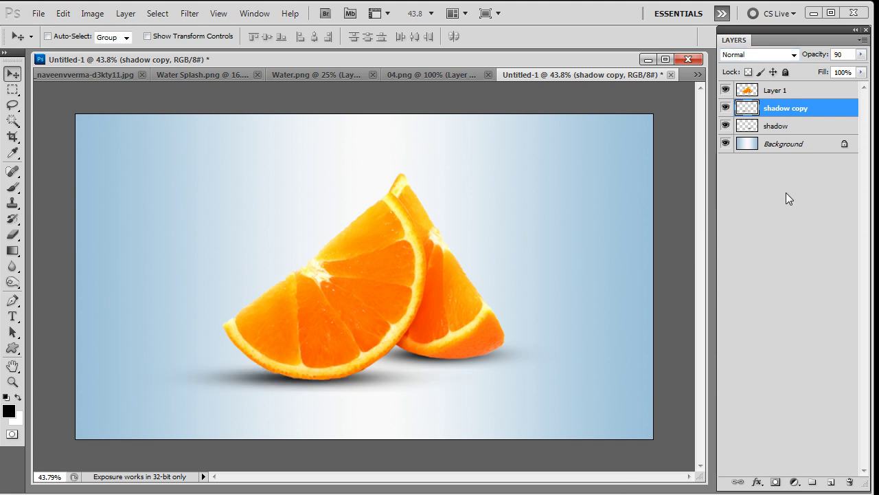
{"action": "left_click", "coordinate": [817, 94]}
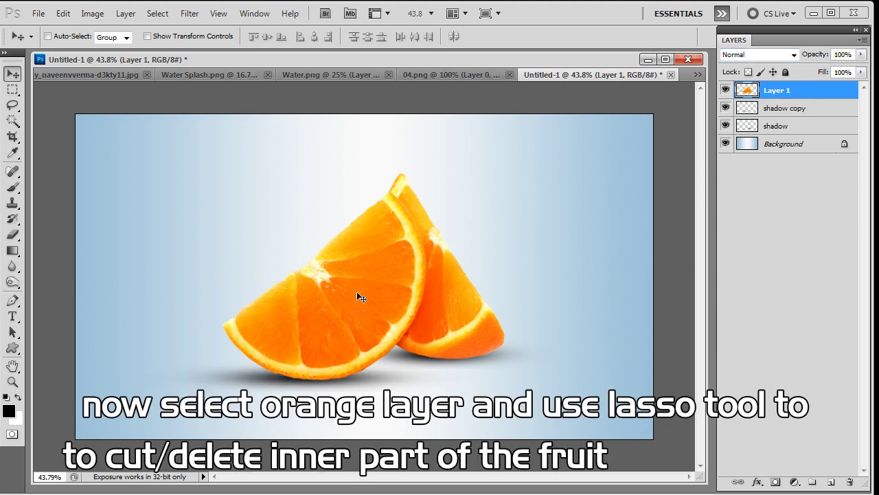
Lasso the left slice's inner flesh and delete it.
{"action": "key", "text": "l"}
{"action": "scroll", "coordinate": [385, 268], "scroll_direction": "up", "scroll_amount": 2}
{"action": "scroll", "coordinate": [388, 233], "scroll_direction": "up", "scroll_amount": 2}
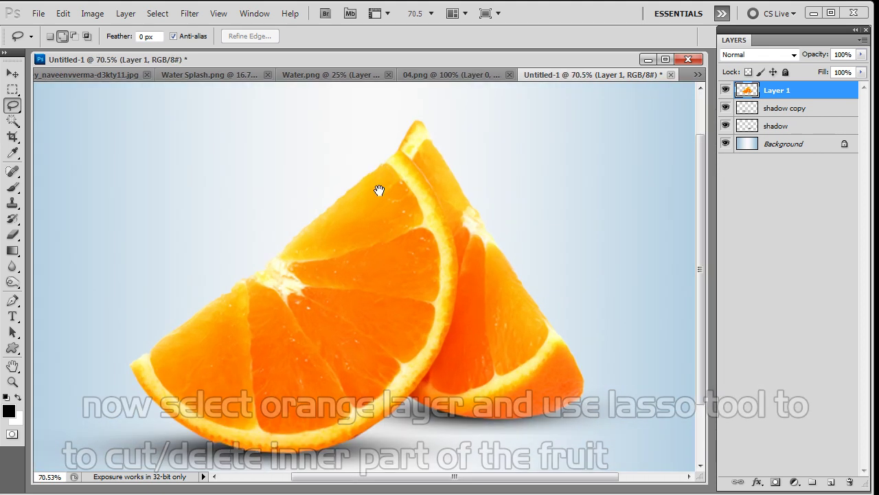
{"action": "left_click_drag", "start_coordinate": [378, 191], "coordinate": [386, 139]}
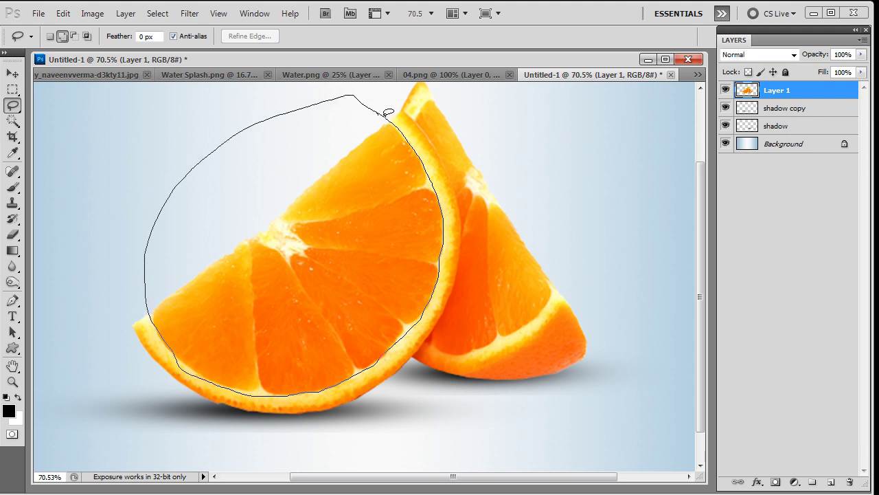
{"action": "left_click_drag", "start_coordinate": [388, 112], "coordinate": [389, 114]}
{"action": "key", "text": "Delete"}
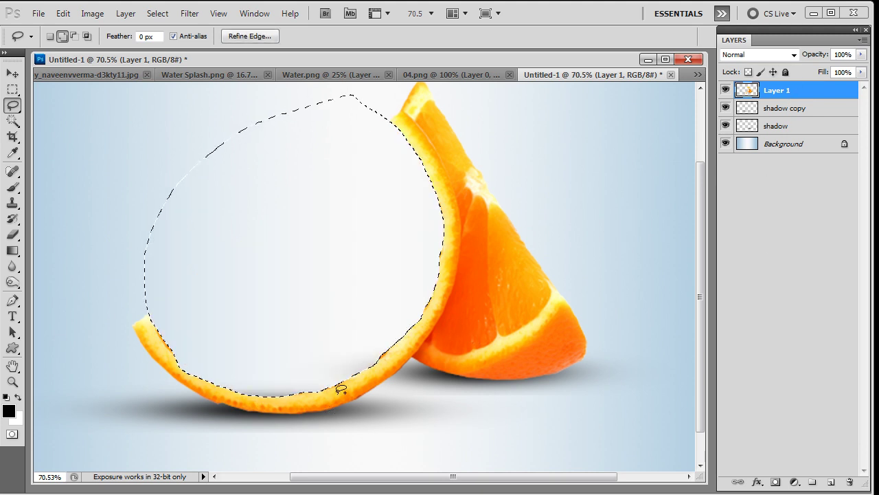
{"action": "key", "text": "ctrl+d"}
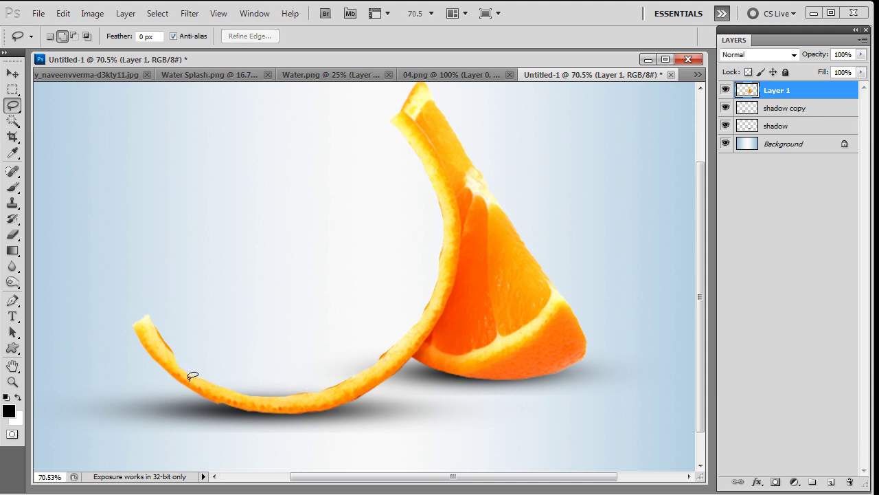
Undo that cut, subtract the peel edge from the lasso selection, and delete the flesh, leaving only the rind.
{"action": "key", "text": "ctrl+alt+z"}
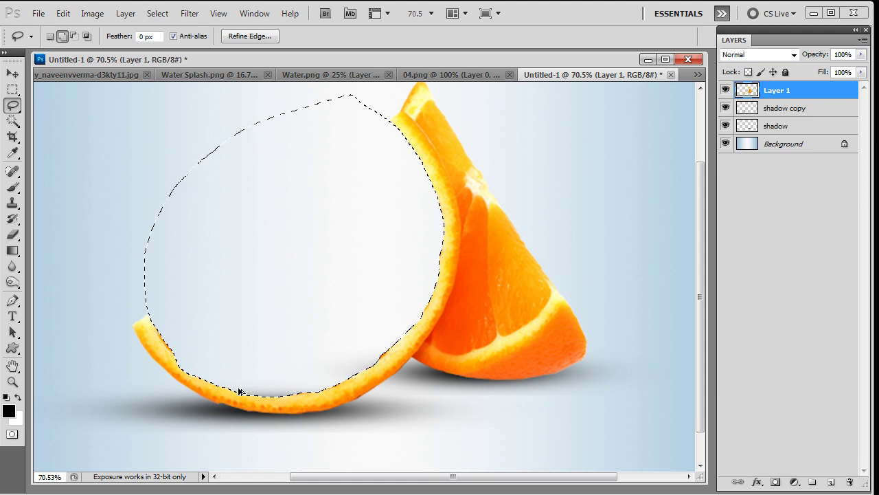
{"action": "key", "text": "ctrl+alt+z"}
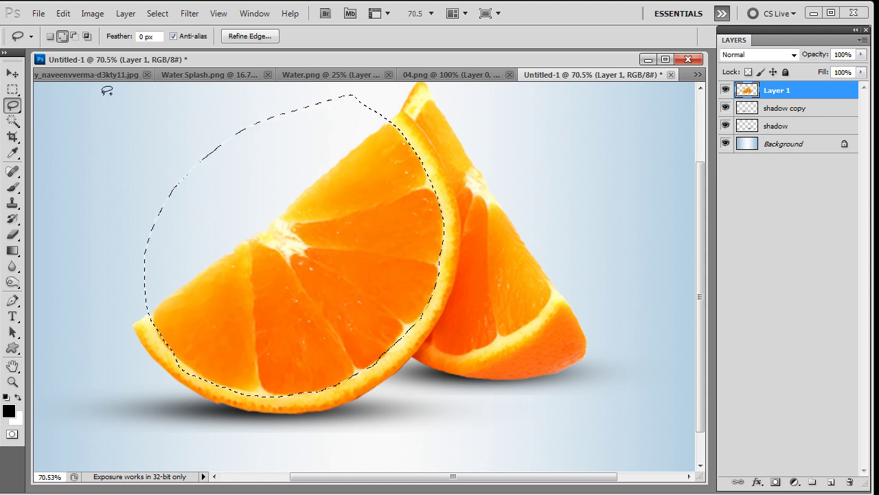
{"action": "left_click", "coordinate": [75, 36]}
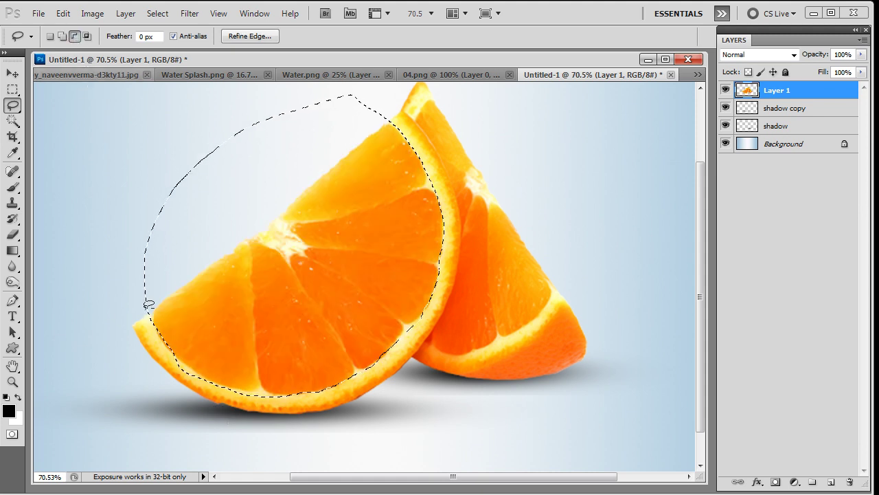
{"action": "mouse_move", "coordinate": [167, 340]}
{"action": "left_mouse_down"}
{"action": "mouse_move", "coordinate": [278, 406]}
{"action": "mouse_move", "coordinate": [155, 406]}
{"action": "left_mouse_up"}
{"action": "key", "text": "Delete"}
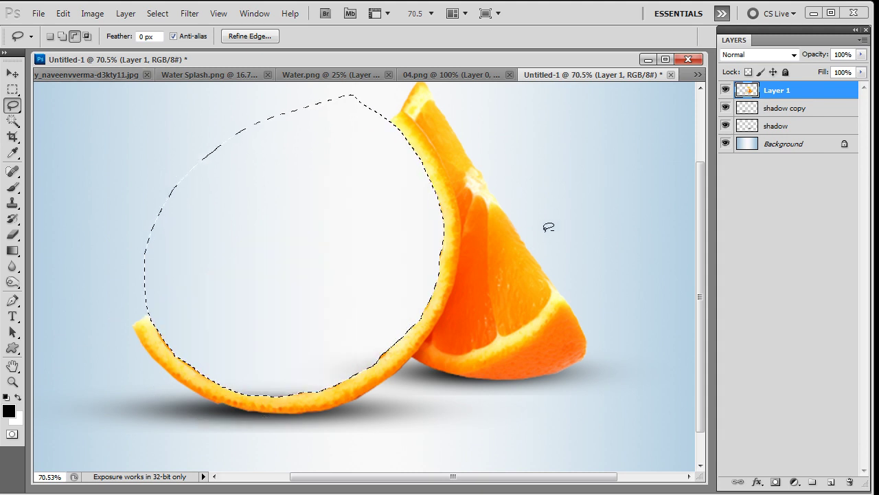
{"action": "key", "text": "ctrl+d"}
{"action": "key", "text": "v"}
{"action": "scroll", "coordinate": [544, 223], "scroll_direction": "down", "scroll_amount": 1, "text": "alt"}
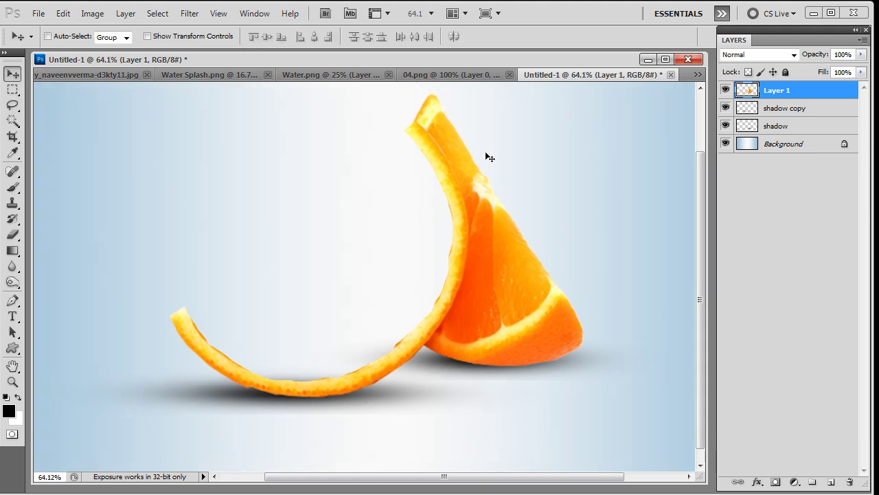
Drag the Water.png image into Untitled-1 as Layer 2 above the shadow copy.
{"action": "left_click", "coordinate": [329, 74]}
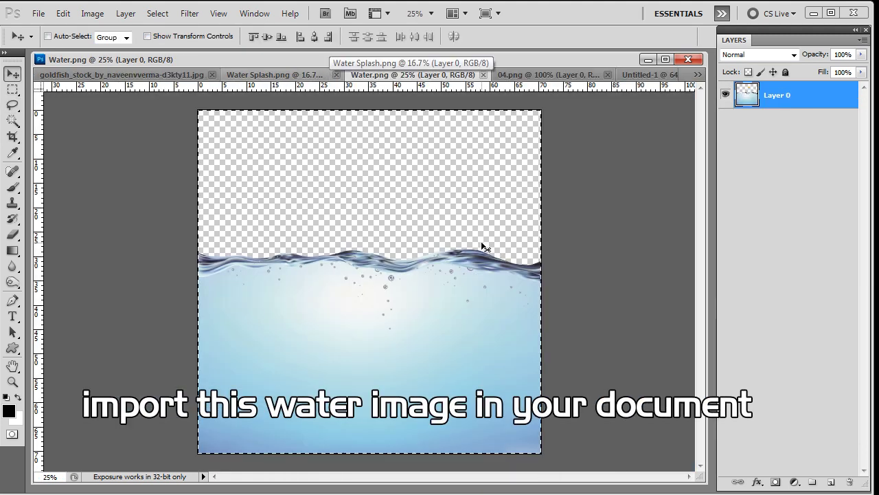
{"action": "left_click_drag", "start_coordinate": [481, 242], "coordinate": [580, 240]}
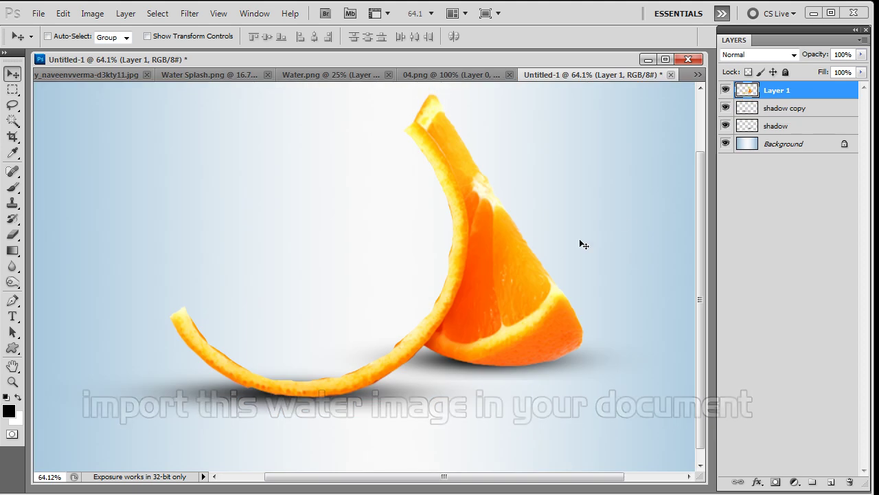
{"action": "left_click", "coordinate": [793, 108]}
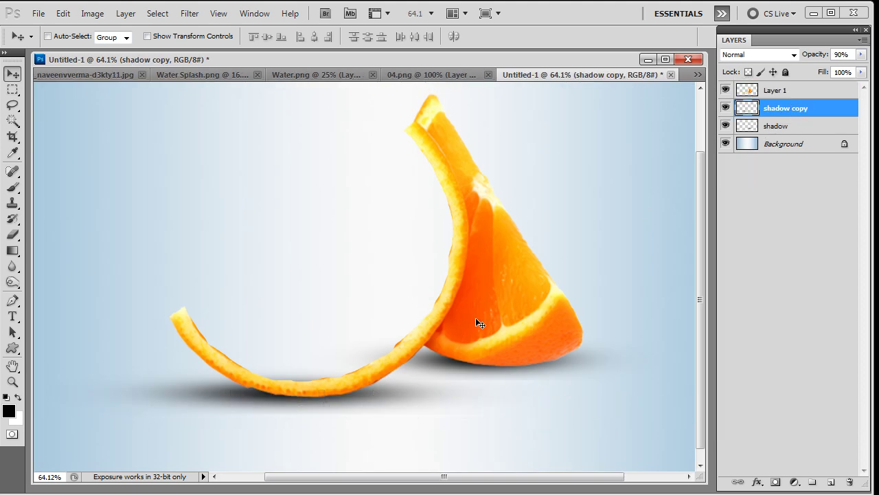
{"action": "left_click_drag", "start_coordinate": [475, 318], "coordinate": [491, 319]}
{"action": "key", "text": "ctrl+minus"}
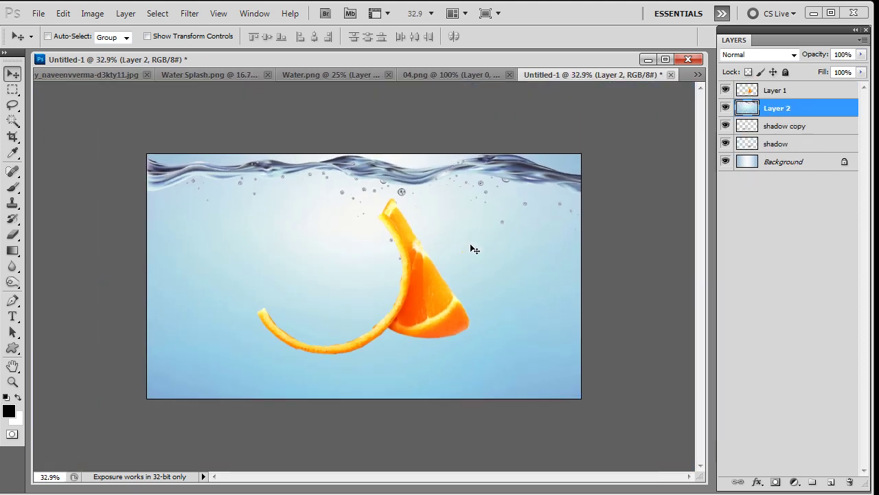
Scale the water down, flip it horizontally, and rotate it about -29° into the rind.
{"action": "key", "text": "ctrl+t"}
{"action": "key", "text": "ctrl+minus"}
{"action": "left_click_drag", "start_coordinate": [543, 181], "coordinate": [452, 238]}
{"action": "key", "text": "ctrl+plus"}
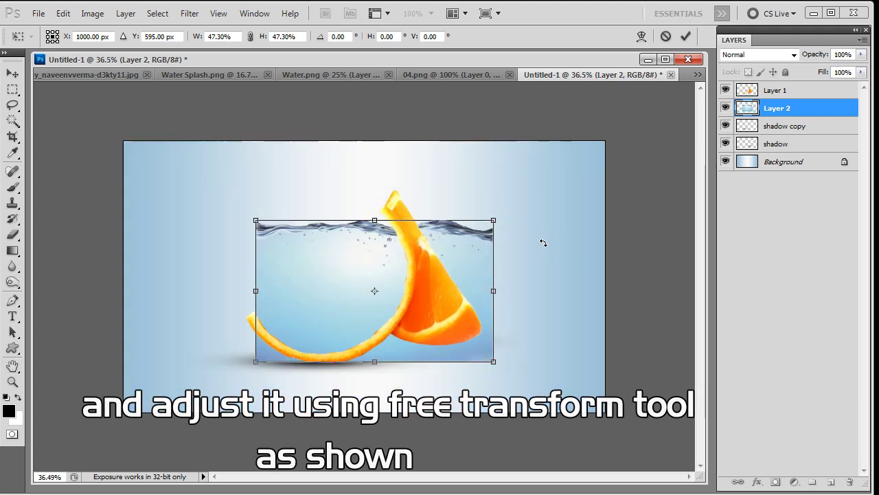
{"action": "left_click_drag", "start_coordinate": [543, 243], "coordinate": [518, 149]}
{"action": "left_click_drag", "start_coordinate": [390, 222], "coordinate": [365, 254]}
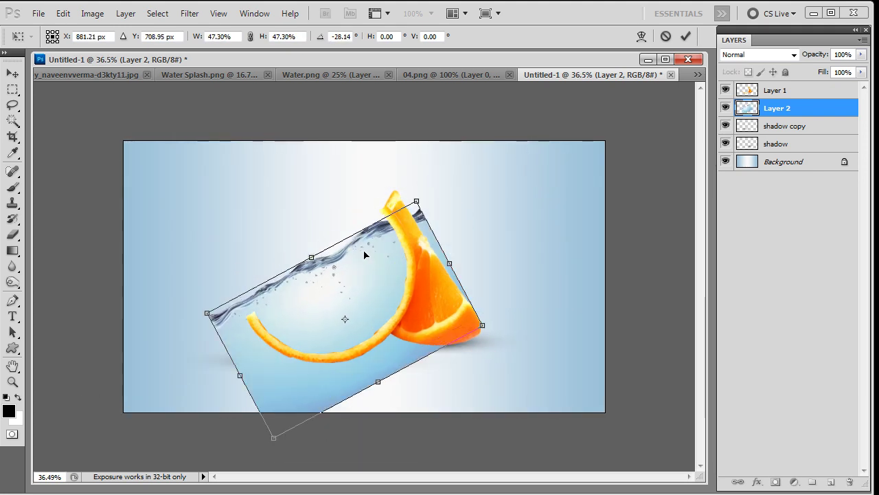
{"action": "right_click", "coordinate": [368, 251]}
{"action": "left_click", "coordinate": [427, 445]}
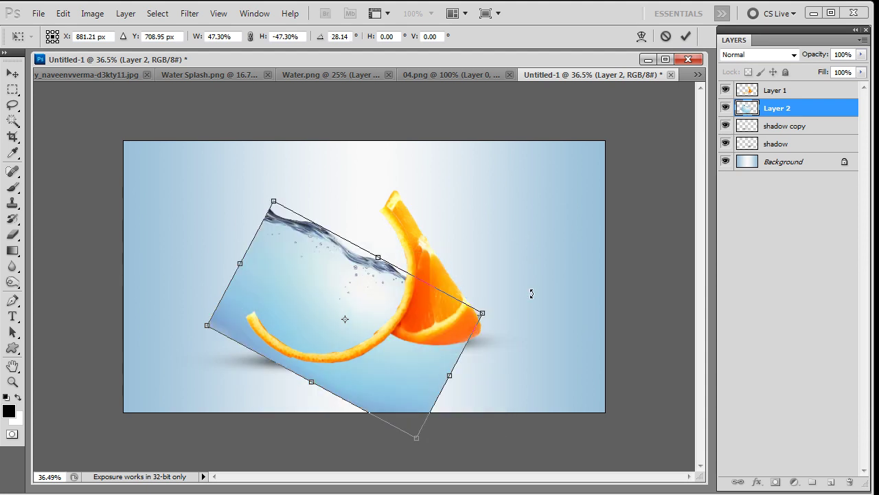
{"action": "left_click_drag", "start_coordinate": [531, 294], "coordinate": [463, 129]}
{"action": "left_click_drag", "start_coordinate": [362, 268], "coordinate": [381, 274]}
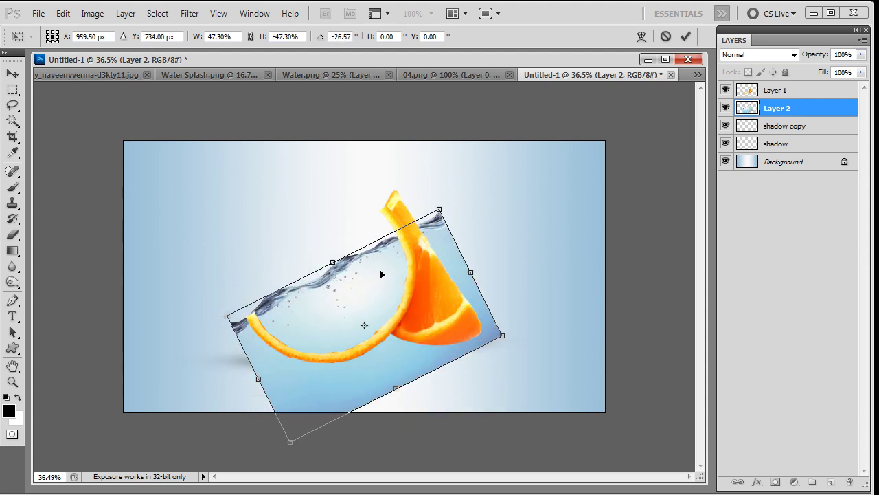
{"action": "left_click_drag", "start_coordinate": [524, 235], "coordinate": [522, 229]}
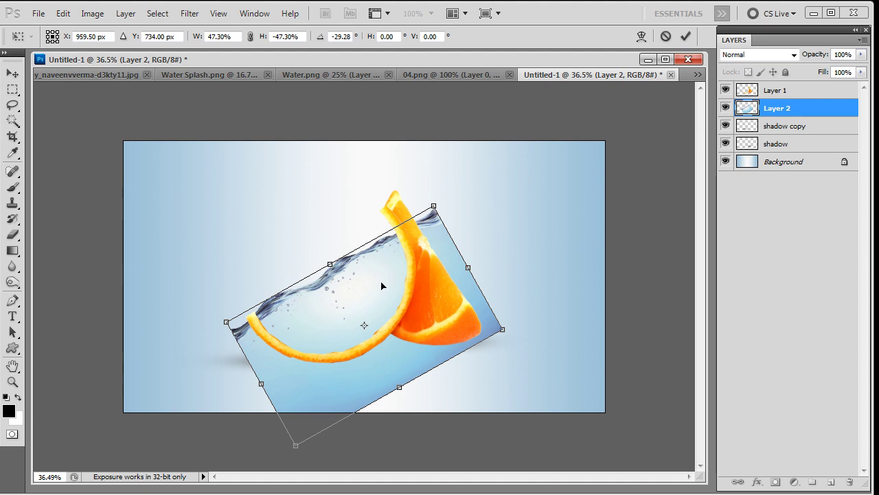
{"action": "left_click_drag", "start_coordinate": [380, 284], "coordinate": [386, 276]}
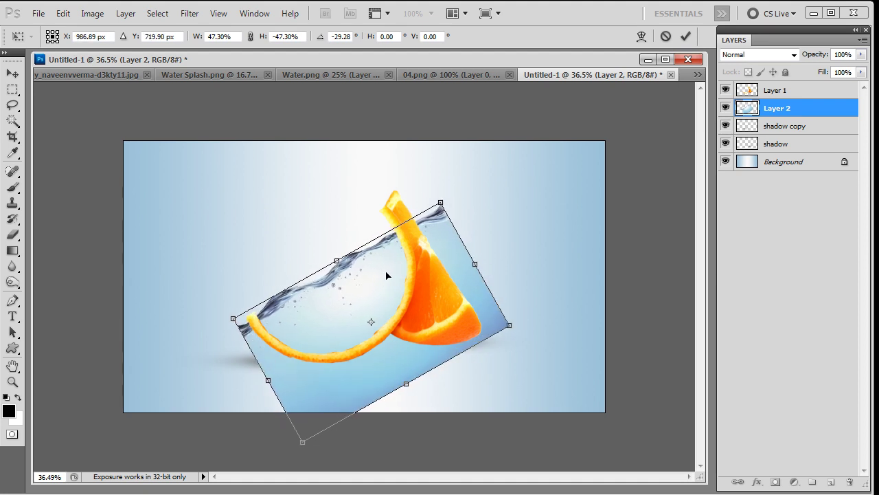
Warp the water so its top surface curves up to the rind tip.
{"action": "right_click", "coordinate": [386, 261]}
{"action": "left_click", "coordinate": [418, 360]}
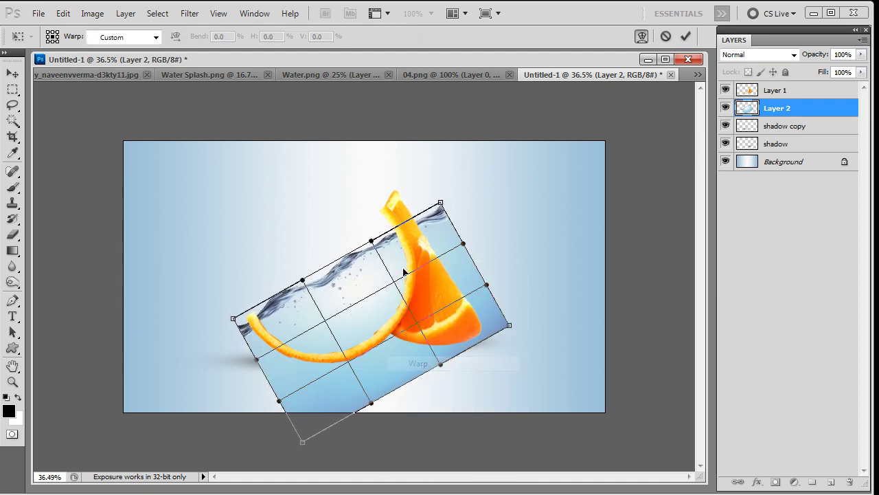
{"action": "left_click_drag", "start_coordinate": [443, 209], "coordinate": [414, 173]}
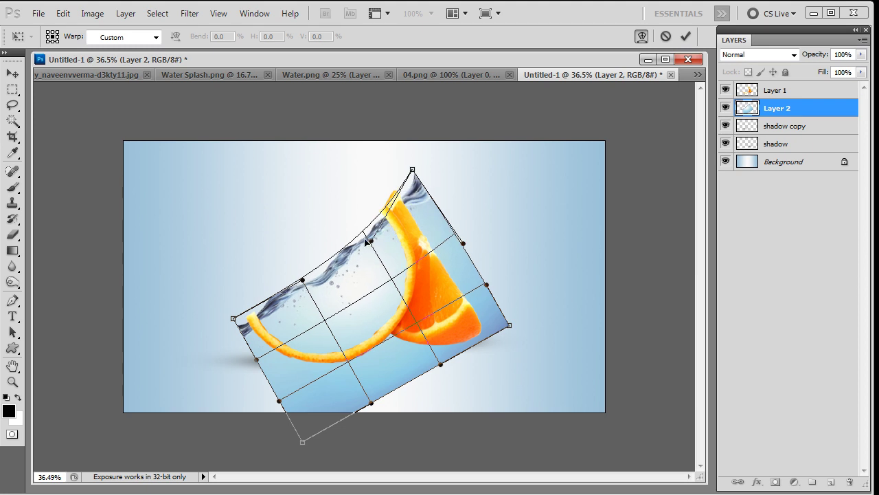
{"action": "left_click_drag", "start_coordinate": [367, 241], "coordinate": [396, 280]}
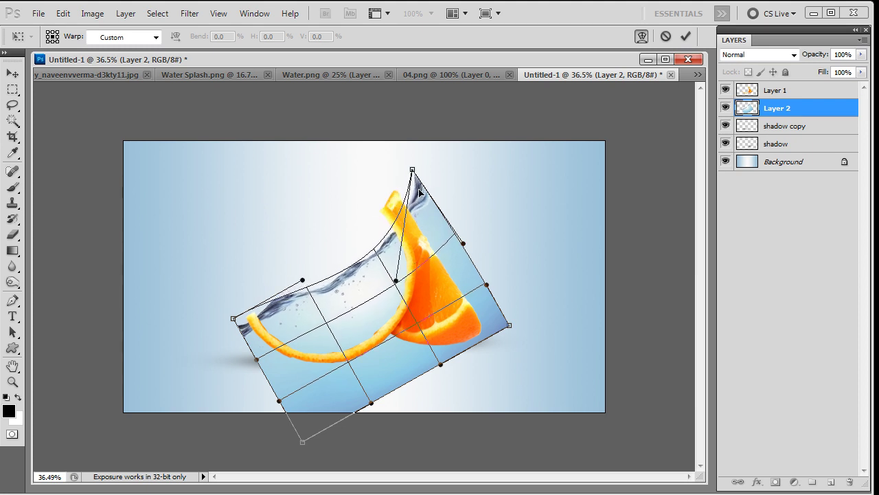
{"action": "left_click_drag", "start_coordinate": [413, 170], "coordinate": [389, 191]}
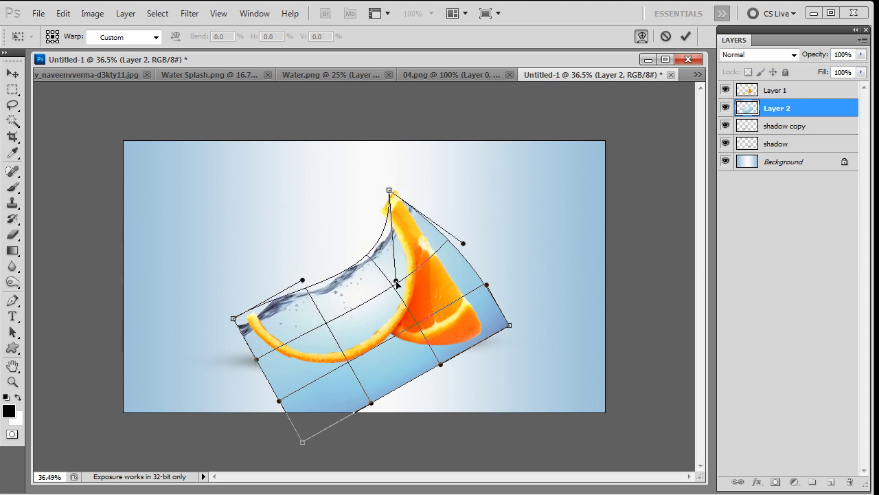
{"action": "left_click_drag", "start_coordinate": [397, 283], "coordinate": [402, 291]}
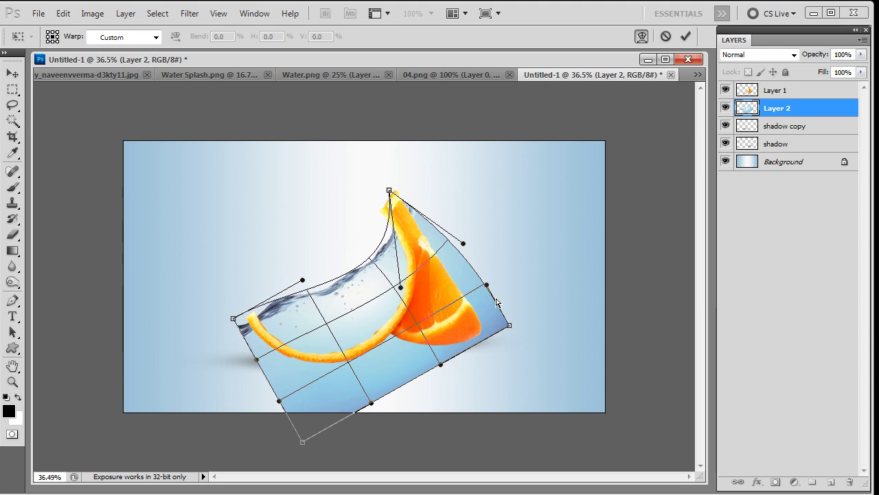
{"action": "key", "text": "Return"}
{"action": "key", "text": "ctrl+0"}
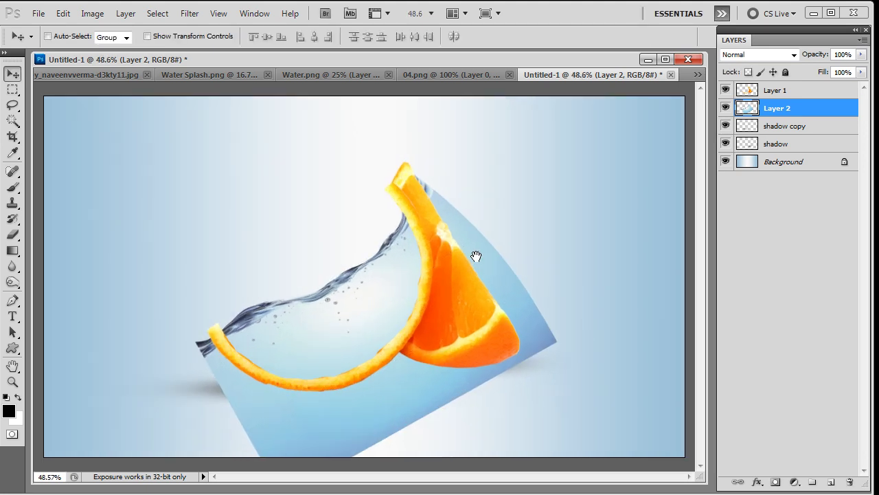
Draw a closed pen path around the water lying outside the rind.
{"action": "key", "text": "p"}
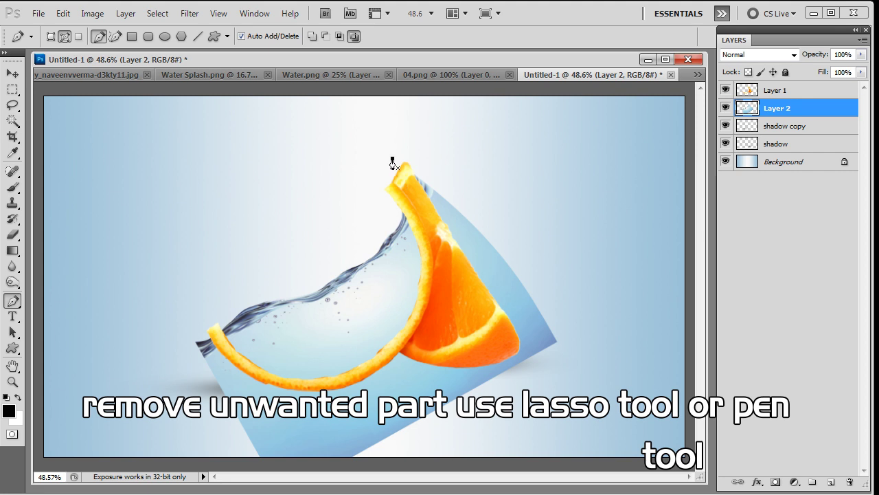
{"action": "left_click_drag", "start_coordinate": [428, 272], "coordinate": [426, 277]}
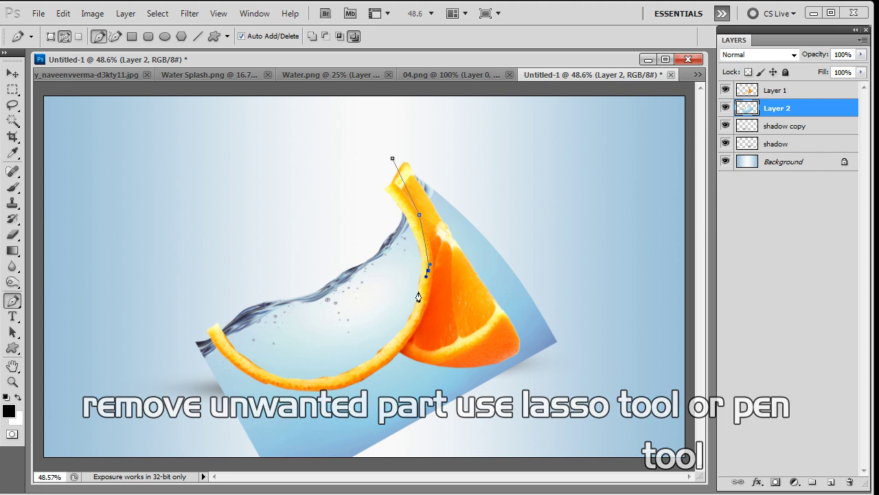
{"action": "left_click", "coordinate": [401, 341]}
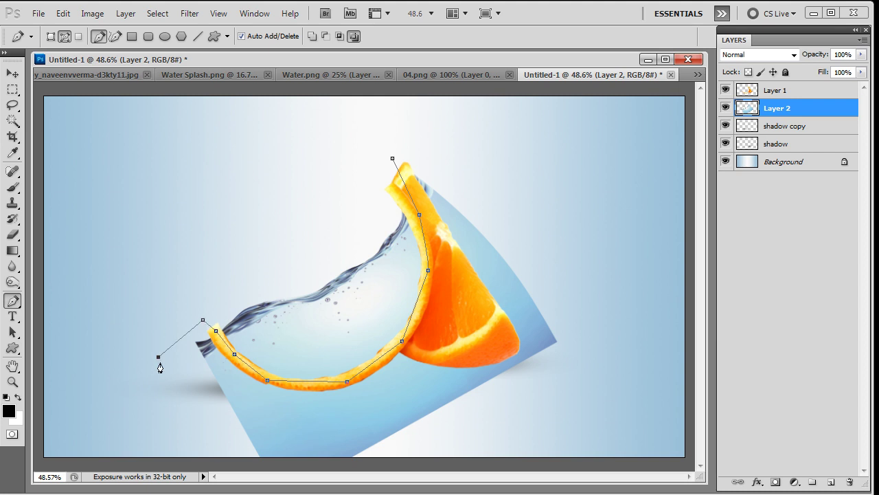
{"action": "left_click", "coordinate": [178, 387]}
{"action": "key", "text": "ctrl+minus"}
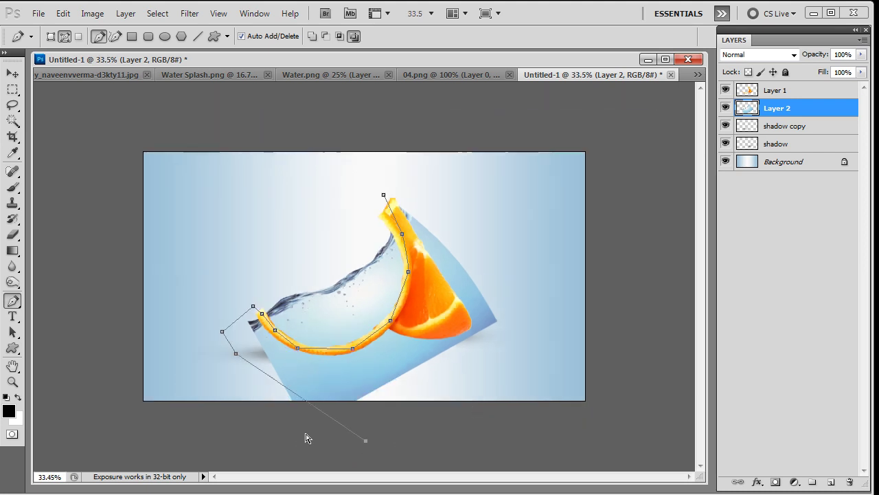
{"action": "left_click", "coordinate": [276, 434]}
{"action": "left_click", "coordinate": [473, 430]}
{"action": "left_click", "coordinate": [535, 364]}
{"action": "left_click_drag", "start_coordinate": [540, 292], "coordinate": [529, 273]}
{"action": "left_click_drag", "start_coordinate": [477, 221], "coordinate": [466, 211]}
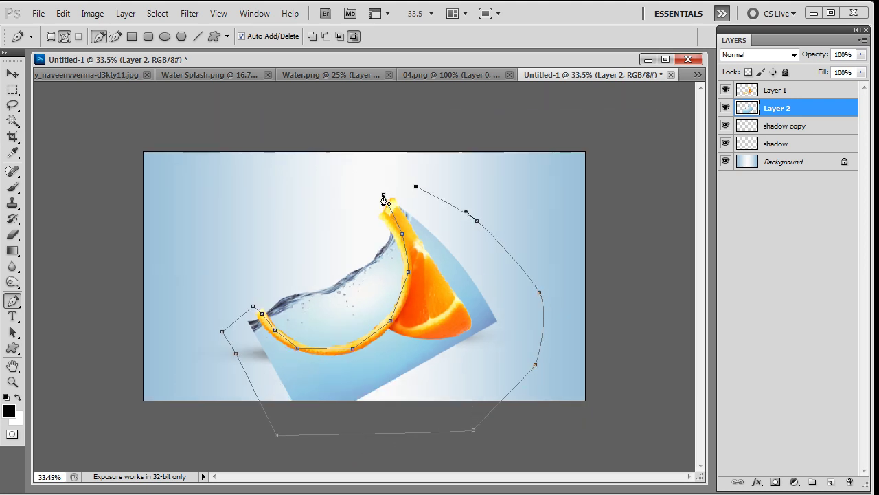
{"action": "left_click", "coordinate": [383, 197]}
Convert the path to a selection and delete the excess water.
{"action": "key", "text": "ctrl+Return"}
{"action": "key", "text": "Delete"}
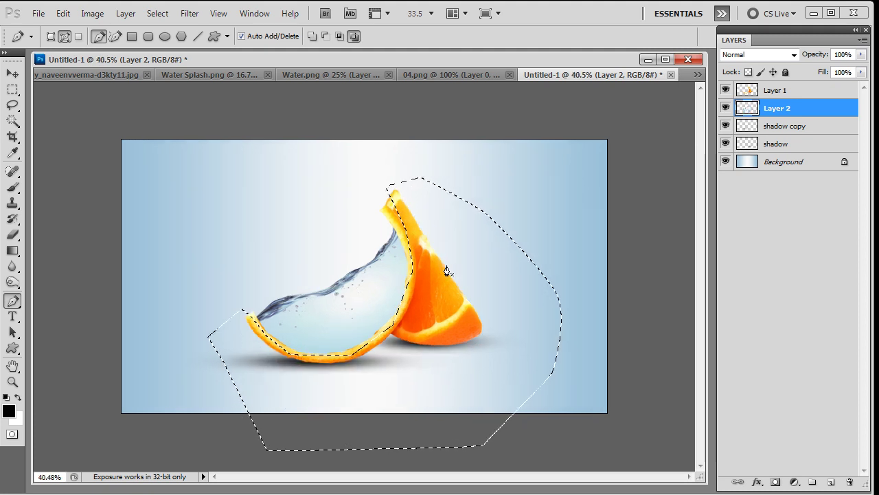
{"action": "scroll", "coordinate": [445, 268], "scroll_direction": "up", "scroll_amount": 3}
{"action": "key", "text": "ctrl+d"}
{"action": "key", "text": "v"}
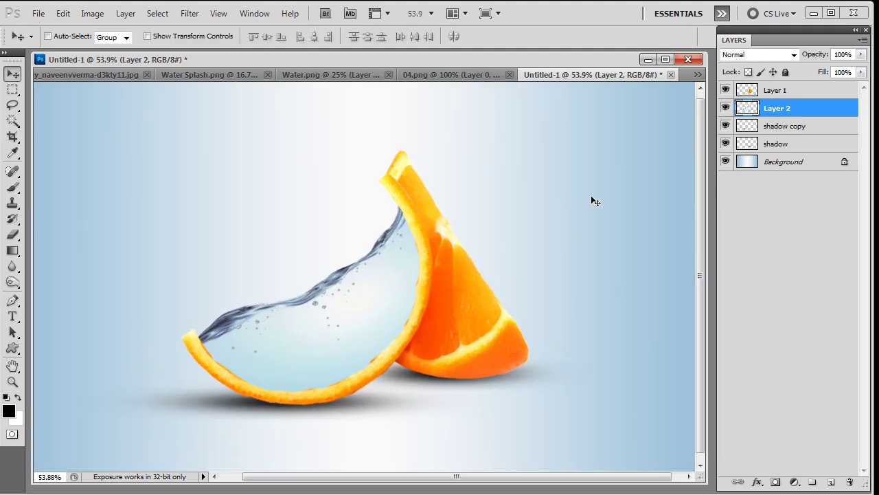
Paste the image from Water Splash.png in as Layer 3.
{"action": "left_click", "coordinate": [228, 72]}
{"action": "key", "text": "ctrl+v"}
{"action": "scroll", "coordinate": [444, 221], "scroll_direction": "down", "scroll_amount": 3}
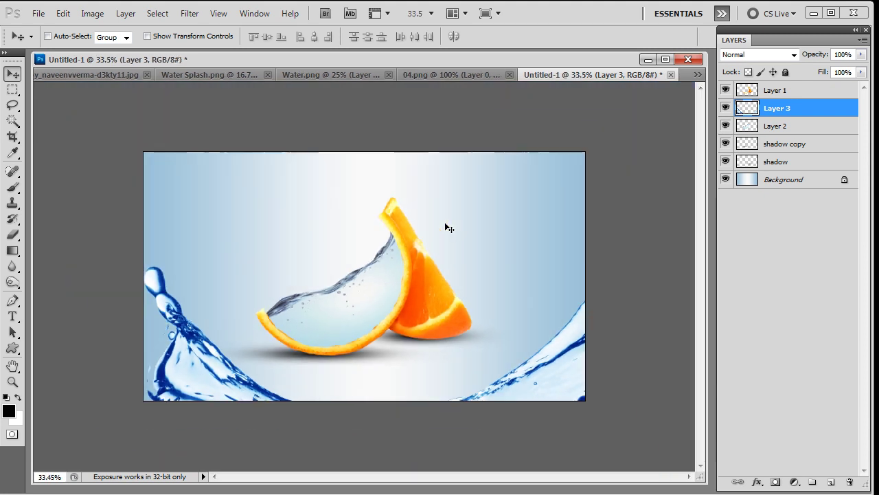
{"action": "scroll", "coordinate": [449, 236], "scroll_direction": "down", "scroll_amount": 1}
Shrink the splash to about 31% with Free Transform.
{"action": "key", "text": "ctrl+t"}
{"action": "scroll", "coordinate": [464, 249], "scroll_direction": "down", "scroll_amount": 2}
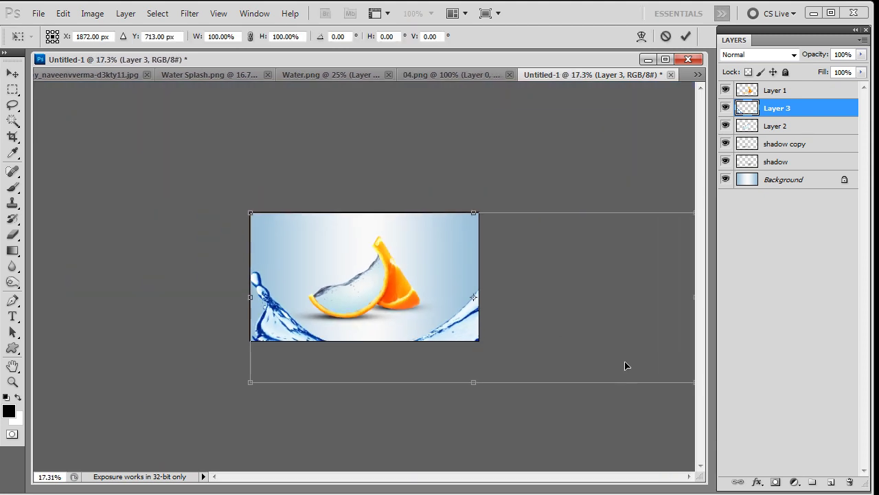
{"action": "scroll", "coordinate": [625, 366], "scroll_direction": "down", "scroll_amount": 1}
{"action": "left_click_drag", "start_coordinate": [596, 353], "coordinate": [420, 285]}
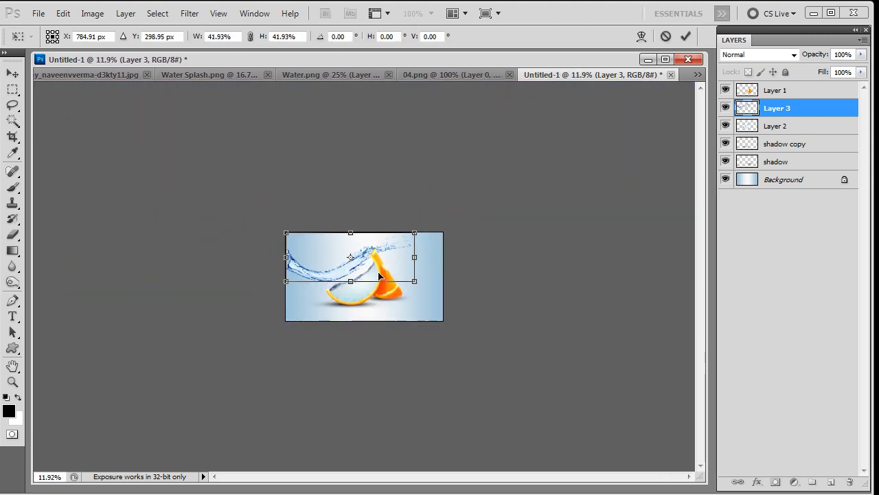
{"action": "scroll", "coordinate": [420, 285], "scroll_direction": "up", "scroll_amount": 2}
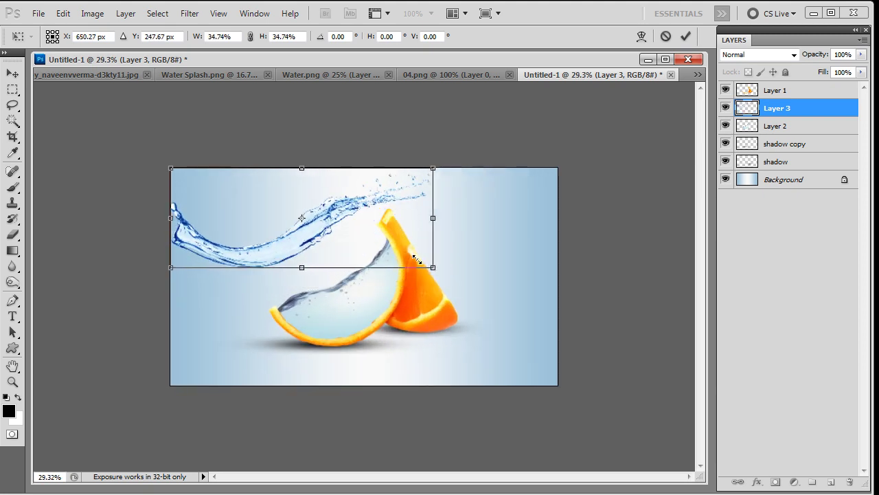
{"action": "left_click_drag", "start_coordinate": [477, 285], "coordinate": [402, 254]}
{"action": "scroll", "coordinate": [363, 277], "scroll_direction": "up", "scroll_amount": 1}
Flip the splash horizontally, shrink it further, and place it trailing left from the slice.
{"action": "right_click", "coordinate": [288, 192]}
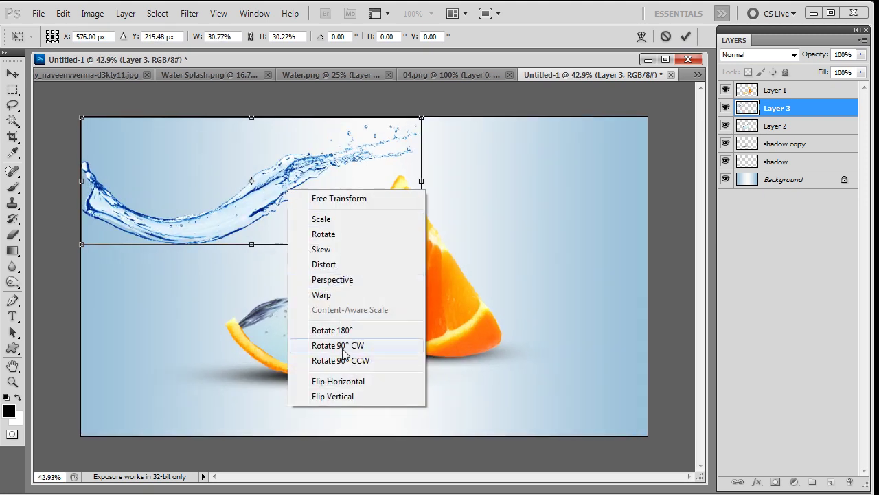
{"action": "left_click", "coordinate": [358, 382]}
{"action": "mouse_move", "coordinate": [314, 233]}
{"action": "left_mouse_down"}
{"action": "mouse_move", "coordinate": [288, 279]}
{"action": "mouse_move", "coordinate": [314, 307]}
{"action": "left_mouse_up"}
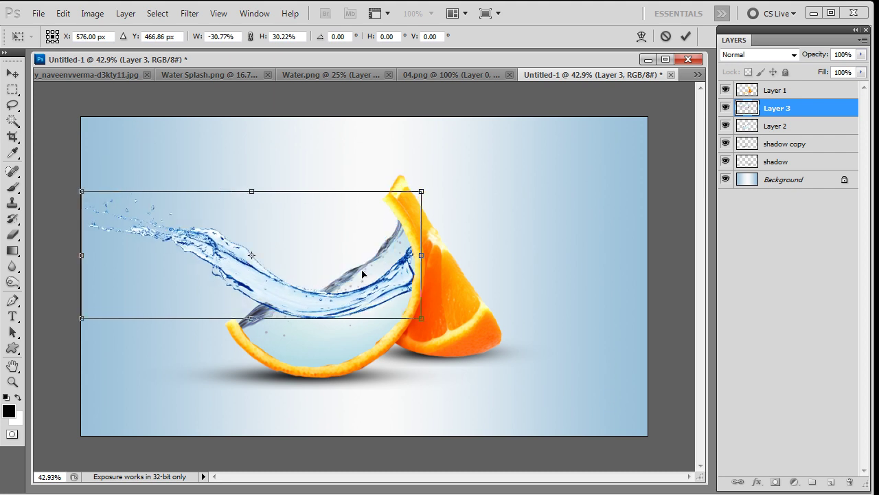
{"action": "left_click_drag", "start_coordinate": [425, 190], "coordinate": [305, 236]}
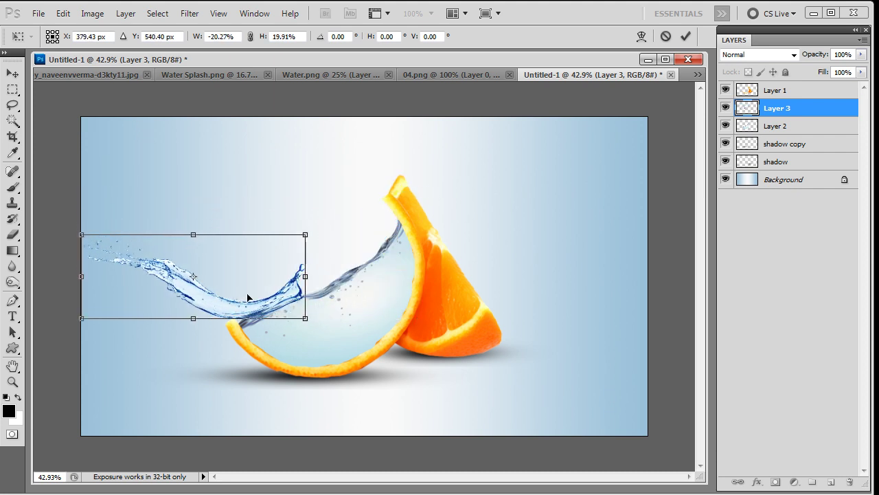
{"action": "scroll", "coordinate": [204, 313], "scroll_direction": "up", "scroll_amount": 1}
{"action": "left_click_drag", "start_coordinate": [204, 312], "coordinate": [240, 314]}
{"action": "left_click_drag", "start_coordinate": [341, 221], "coordinate": [281, 241]}
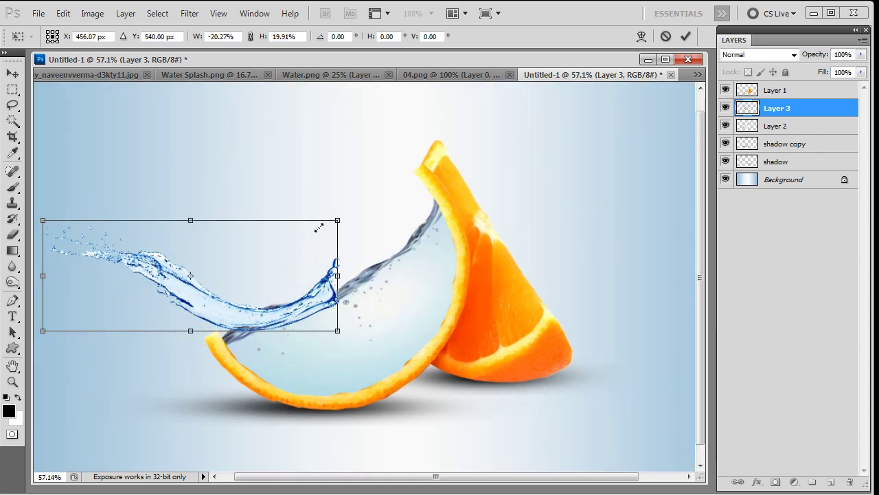
{"action": "left_click_drag", "start_coordinate": [205, 314], "coordinate": [239, 321]}
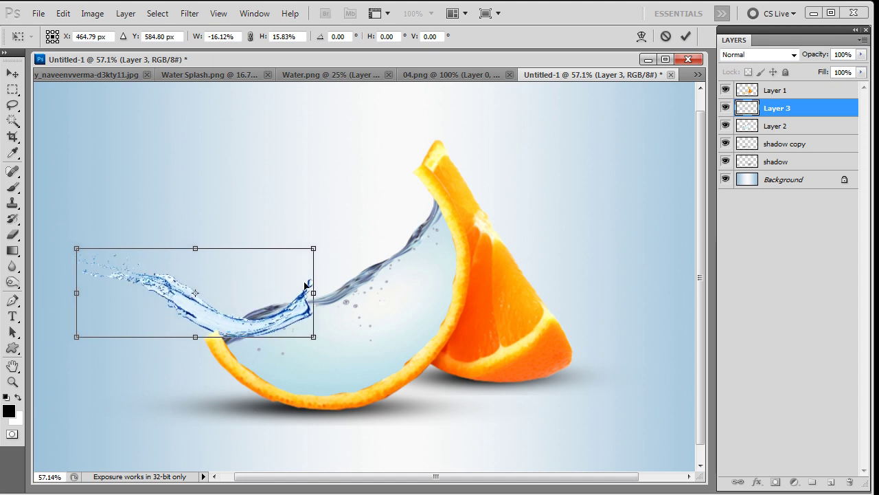
{"action": "left_click_drag", "start_coordinate": [313, 248], "coordinate": [296, 254]}
{"action": "left_click_drag", "start_coordinate": [257, 329], "coordinate": [253, 329]}
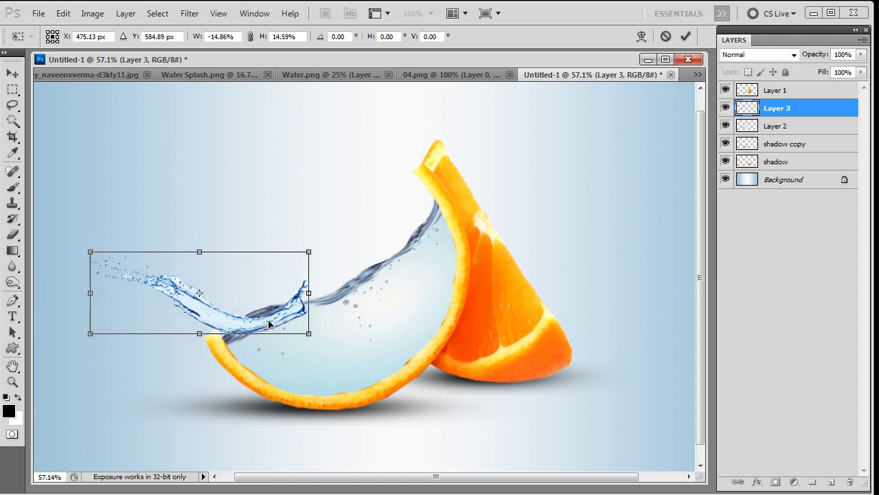
{"action": "scroll", "coordinate": [254, 329], "scroll_direction": "up", "scroll_amount": 2}
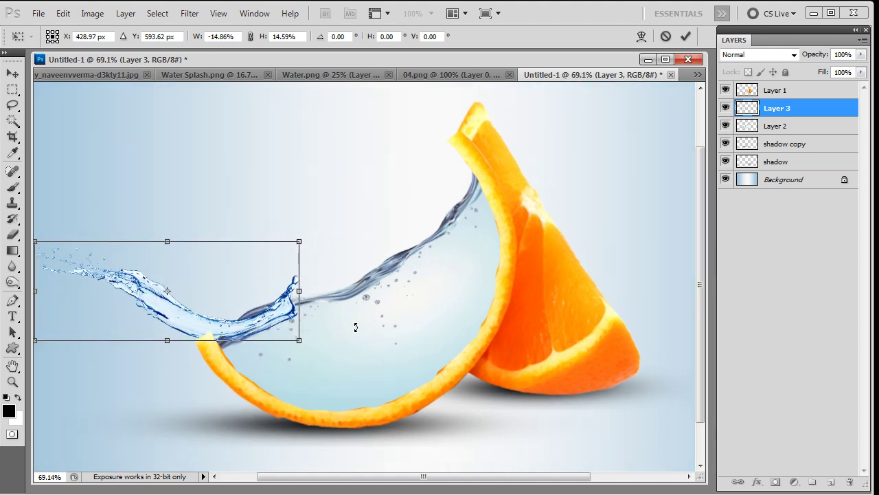
{"action": "key", "text": "Return"}
Move the splash layer above the orange layer.
{"action": "key", "text": "ctrl+bracketright"}
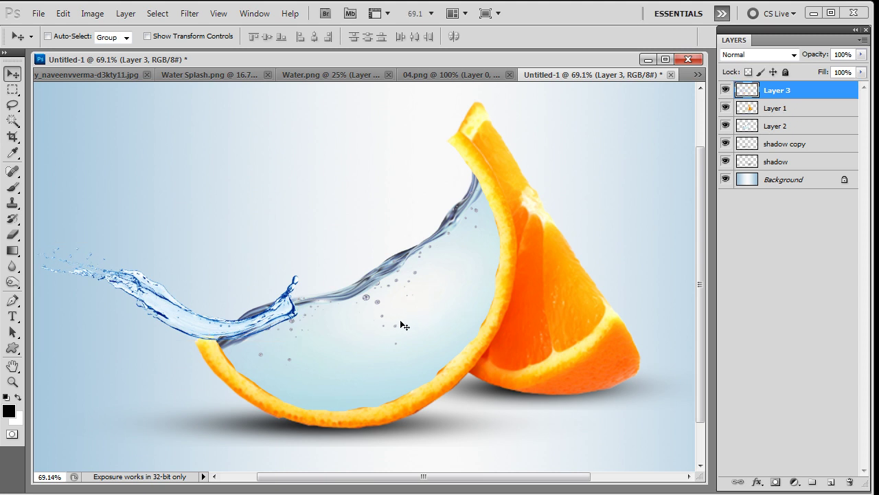
{"action": "scroll", "coordinate": [404, 325], "scroll_direction": "up", "scroll_amount": 1}
{"action": "left_click_drag", "start_coordinate": [262, 289], "coordinate": [426, 273]}
{"action": "scroll", "coordinate": [497, 290], "scroll_direction": "down", "scroll_amount": 1}
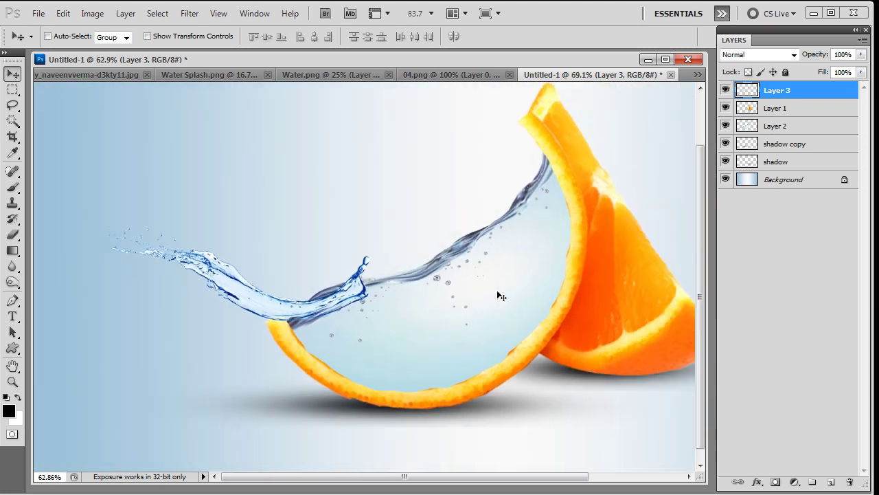
{"action": "scroll", "coordinate": [498, 290], "scroll_direction": "down", "scroll_amount": 1}
{"action": "left_click_drag", "start_coordinate": [532, 309], "coordinate": [461, 311]}
Lower the splash's saturation to about -48 with Hue/Saturation.
{"action": "key", "text": "ctrl+u"}
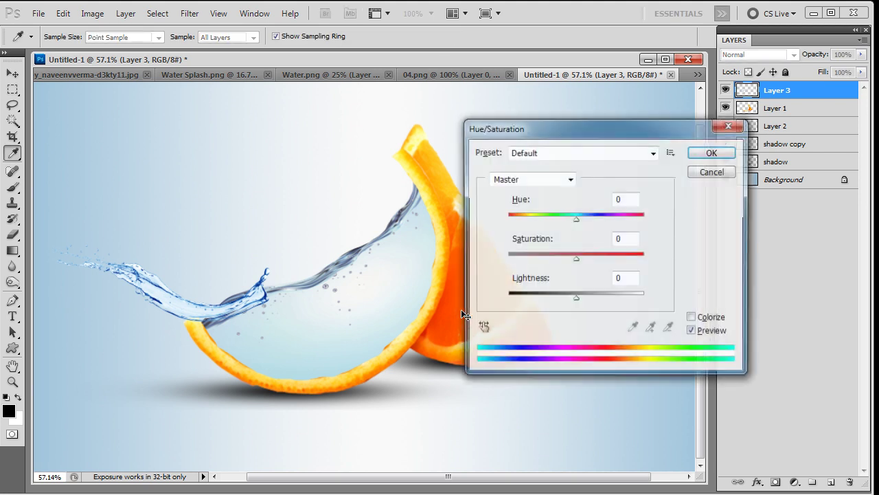
{"action": "left_click_drag", "start_coordinate": [575, 259], "coordinate": [542, 256]}
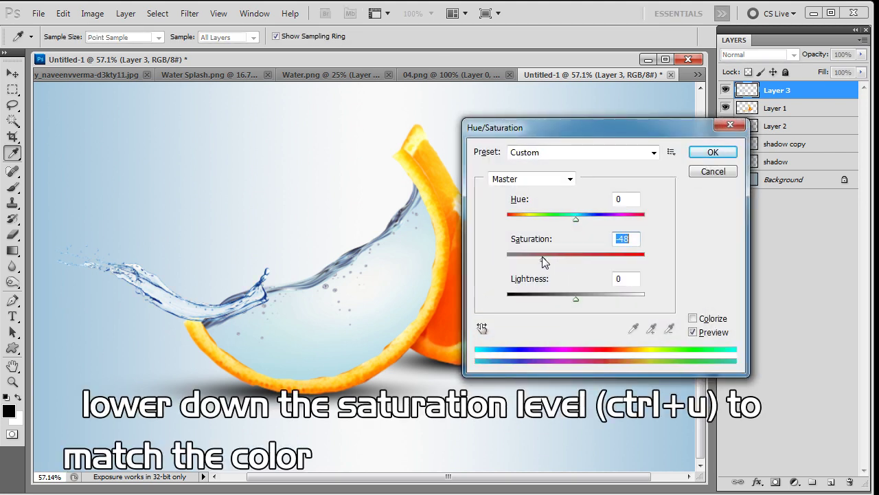
{"action": "left_click", "coordinate": [712, 152]}
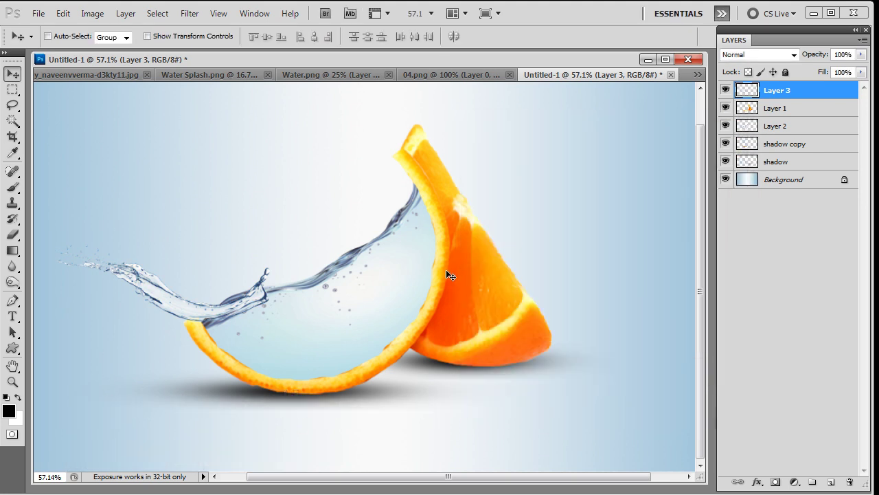
Erase stray splash strands over the slice's water with a small eraser.
{"action": "key", "text": "e"}
{"action": "scroll", "coordinate": [333, 325], "scroll_direction": "up", "scroll_amount": 3}
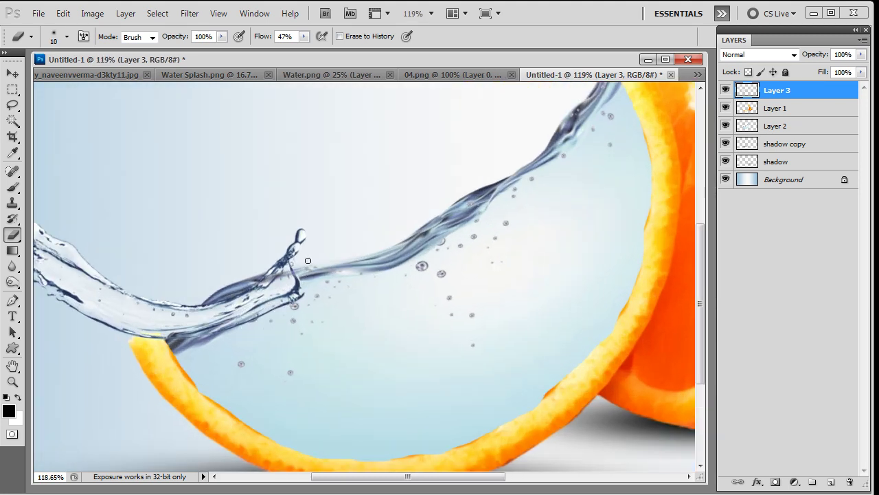
{"action": "mouse_move", "coordinate": [263, 293]}
{"action": "left_mouse_down"}
{"action": "mouse_move", "coordinate": [310, 273]}
{"action": "mouse_move", "coordinate": [299, 257]}
{"action": "left_mouse_up"}
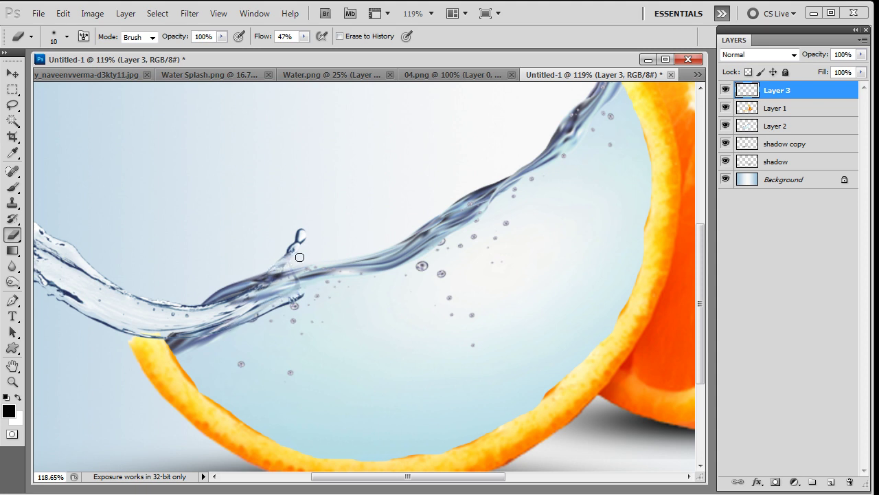
{"action": "key", "text": "bracketleft"}
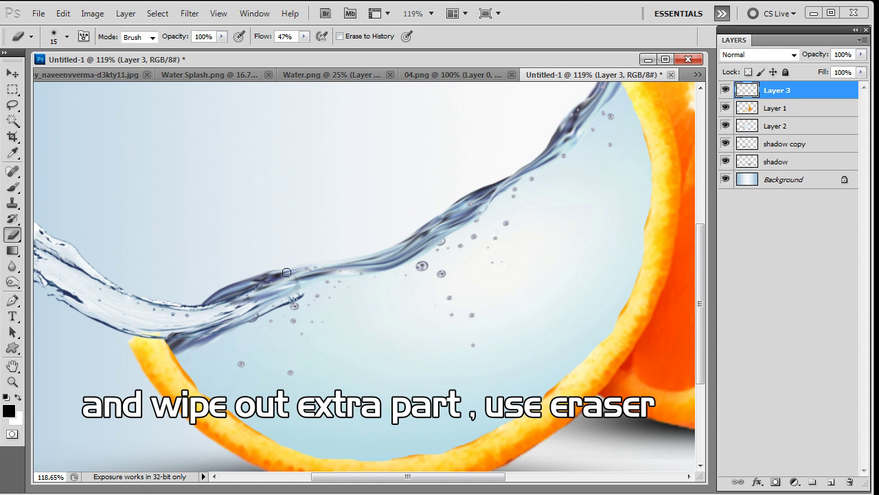
{"action": "key", "text": "bracketleft"}
{"action": "key", "text": "bracketleft"}
{"action": "key", "text": "bracketleft"}
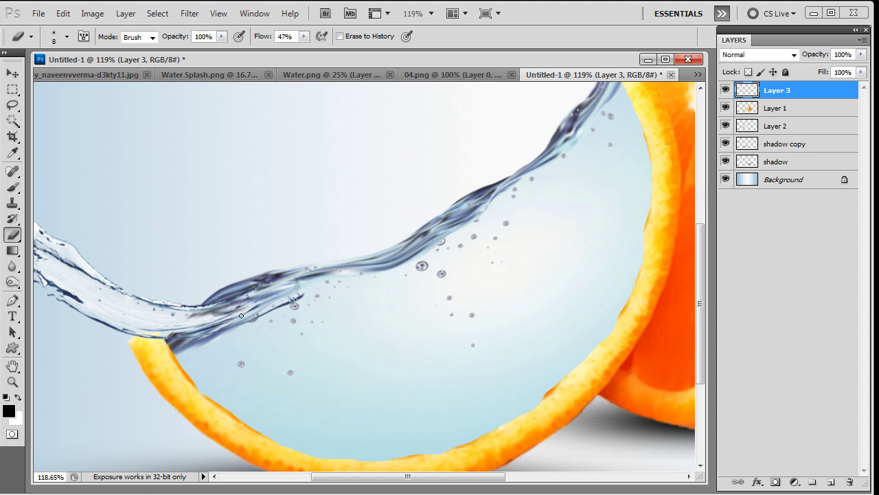
{"action": "scroll", "coordinate": [235, 313], "scroll_direction": "down", "scroll_amount": 3}
{"action": "scroll", "coordinate": [289, 288], "scroll_direction": "down", "scroll_amount": 2}
{"action": "scroll", "coordinate": [344, 261], "scroll_direction": "down", "scroll_amount": 1}
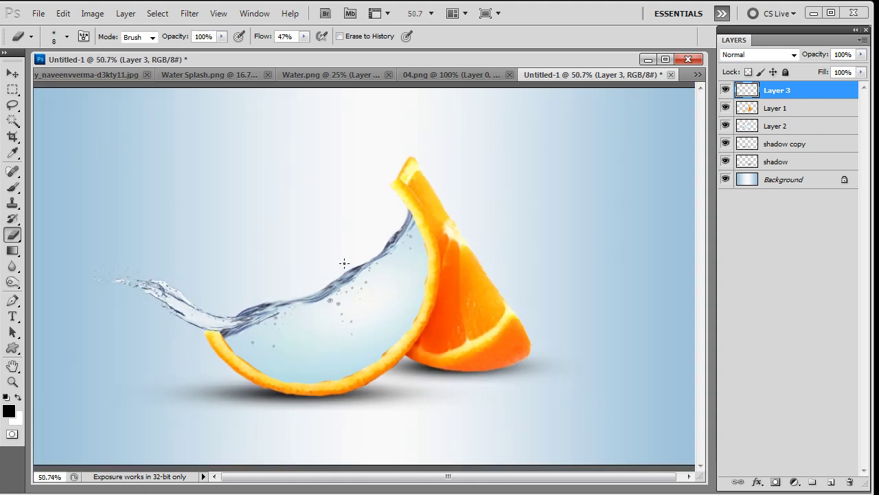
{"action": "key", "text": "v"}
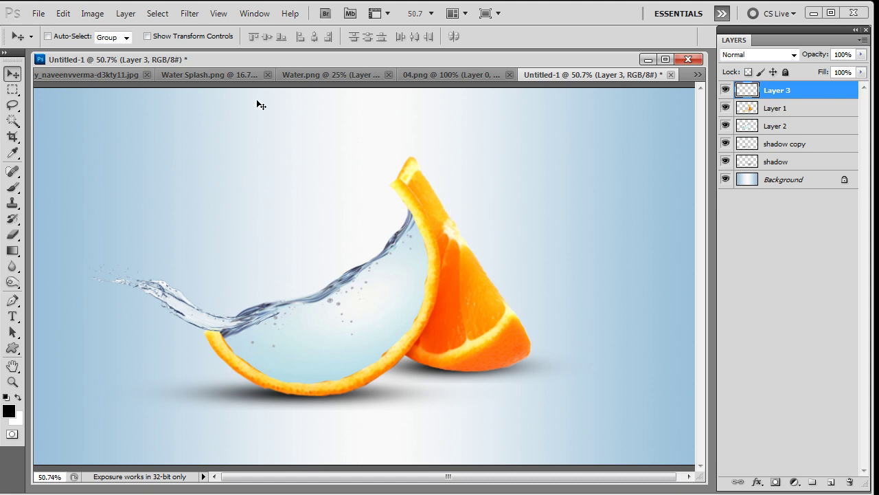
Lasso-select the small fish in the goldfish stock image.
{"action": "left_click", "coordinate": [82, 71]}
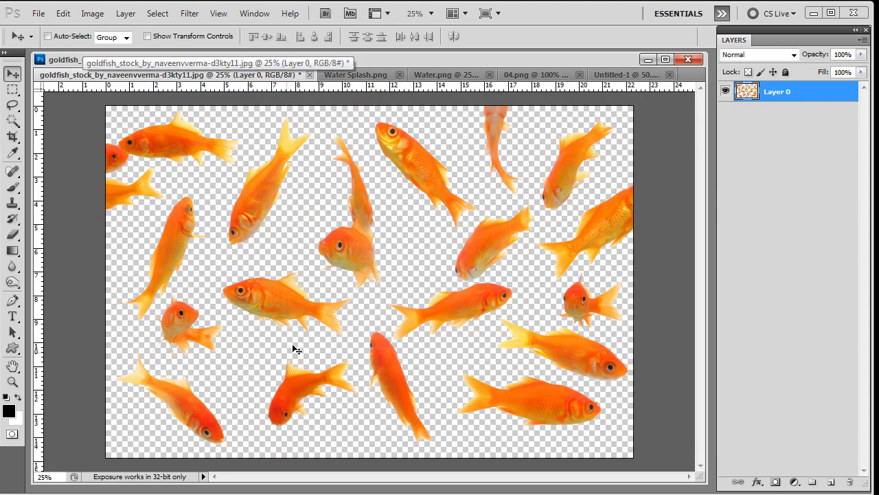
{"action": "key", "text": "l"}
{"action": "scroll", "coordinate": [296, 349], "scroll_direction": "up", "scroll_amount": 2}
{"action": "left_click_drag", "start_coordinate": [212, 336], "coordinate": [157, 261]}
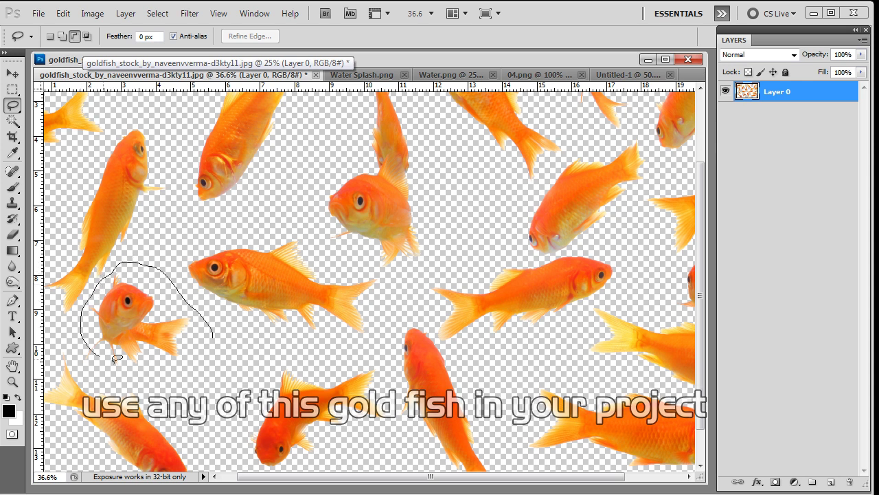
{"action": "left_click_drag", "start_coordinate": [84, 315], "coordinate": [228, 342]}
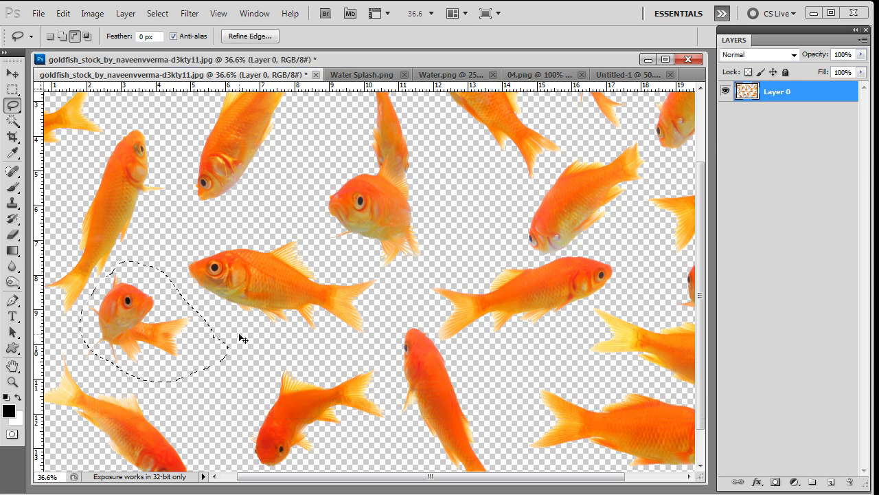
Paste the goldfish into Untitled-1, shrink it to about 45% into the slice's water, and blend it with Multiply.
{"action": "left_click", "coordinate": [629, 74]}
{"action": "key", "text": "v"}
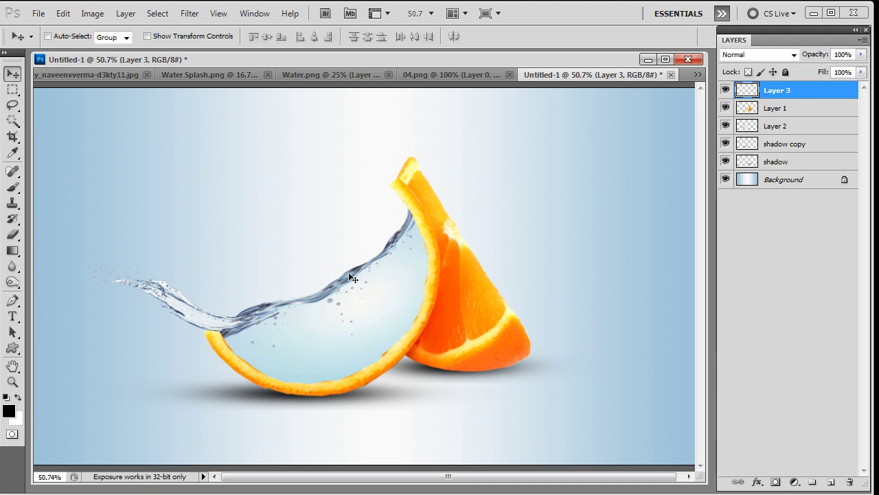
{"action": "key", "text": "ctrl+v"}
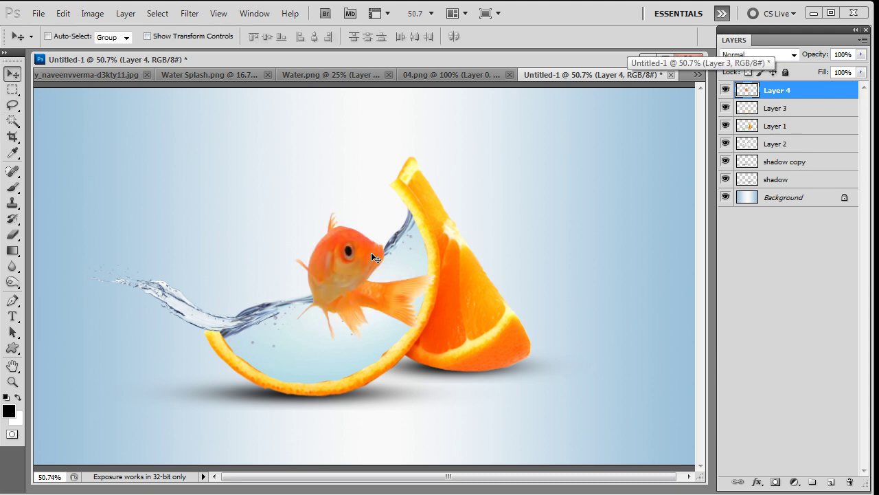
{"action": "key", "text": "ctrl+t"}
{"action": "left_click_drag", "start_coordinate": [436, 209], "coordinate": [340, 320]}
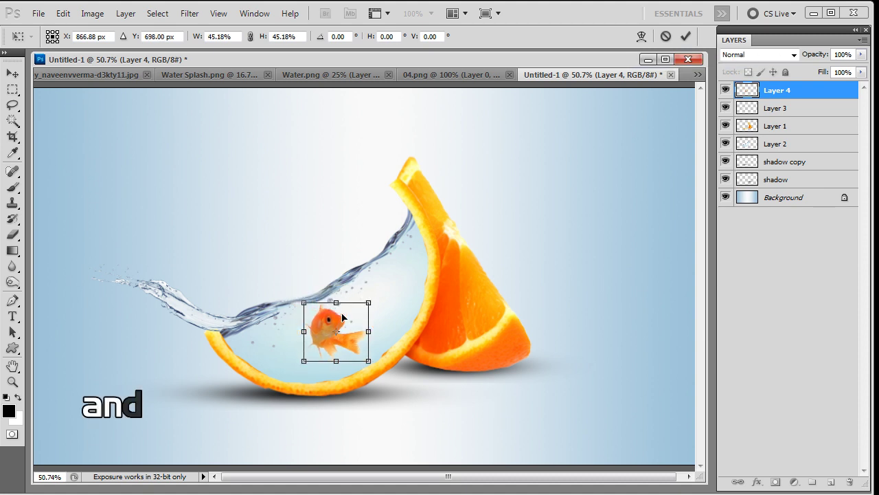
{"action": "key", "text": "Return"}
{"action": "left_click", "coordinate": [761, 57]}
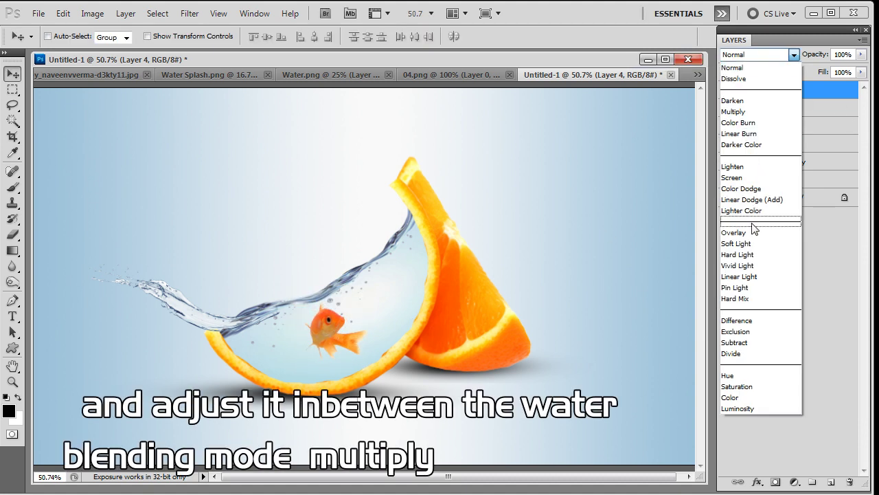
{"action": "left_click", "coordinate": [745, 112]}
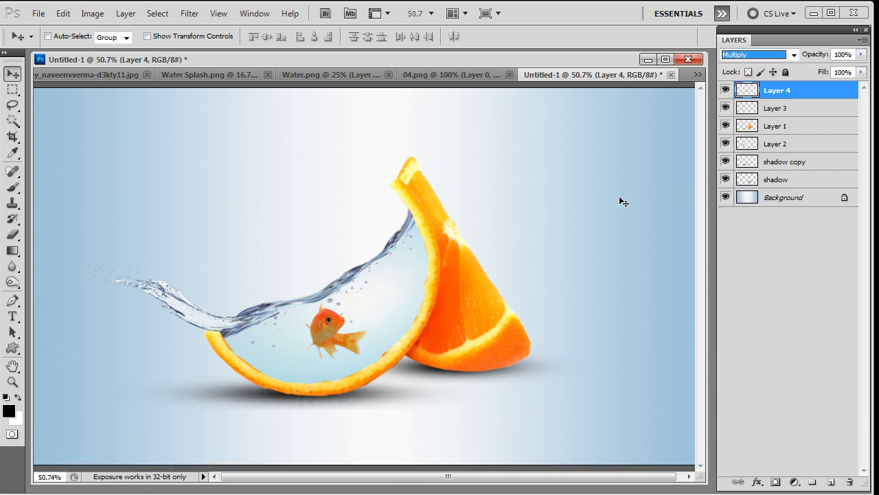
{"action": "scroll", "coordinate": [619, 196], "scroll_direction": "down", "scroll_amount": 1}
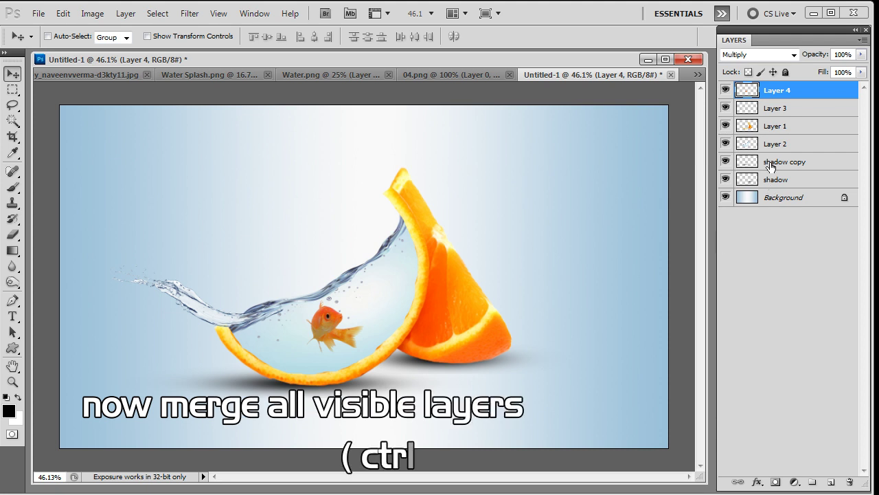
Stamp visible layers into merged Layer 5 and Smart Sharpen it at 94%, 0.9 px radius.
{"action": "left_click", "coordinate": [800, 199], "text": "shift"}
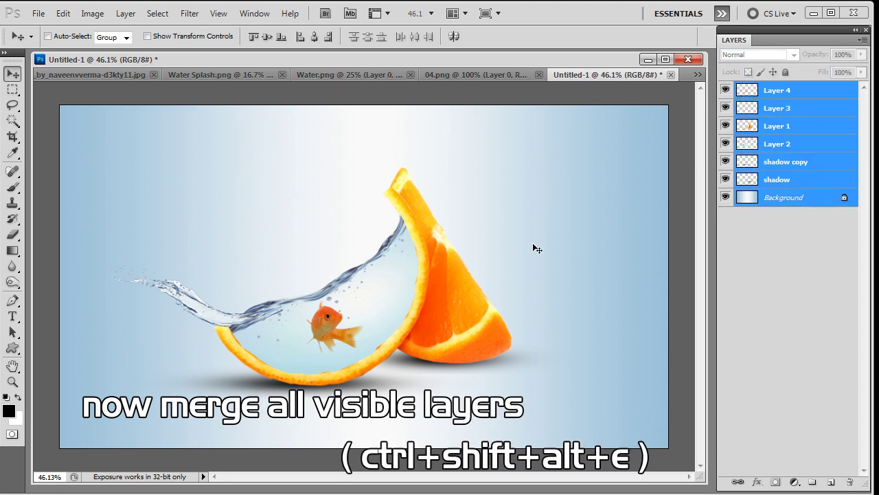
{"action": "key", "text": "ctrl+shift+alt+e"}
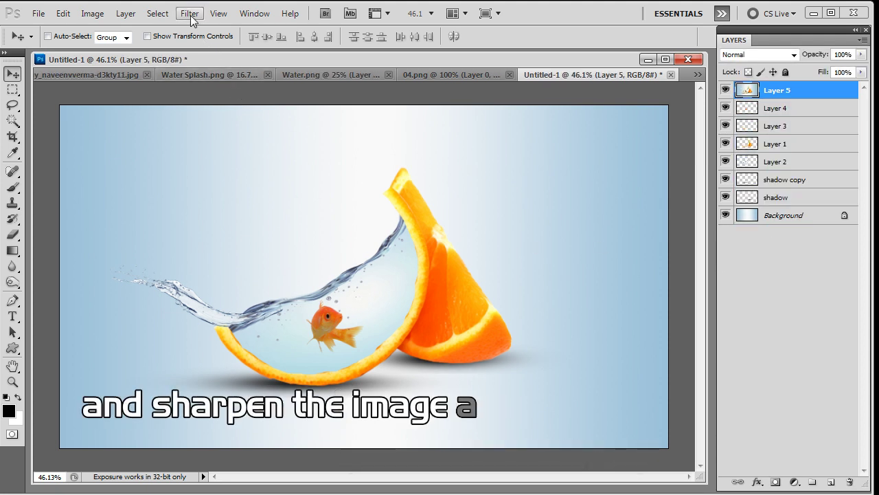
{"action": "left_click", "coordinate": [190, 13]}
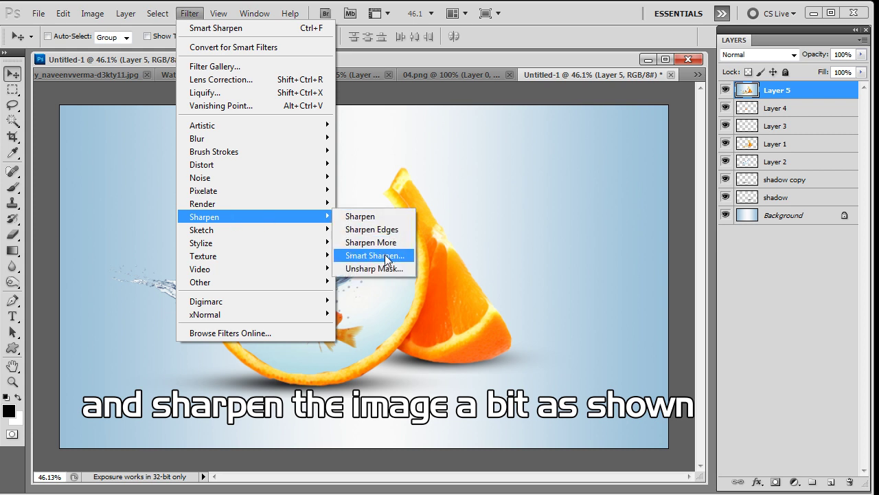
{"action": "left_click", "coordinate": [371, 256]}
{"action": "mouse_move", "coordinate": [797, 113]}
{"action": "left_mouse_down"}
{"action": "mouse_move", "coordinate": [634, 103]}
{"action": "mouse_move", "coordinate": [557, 74]}
{"action": "left_mouse_up"}
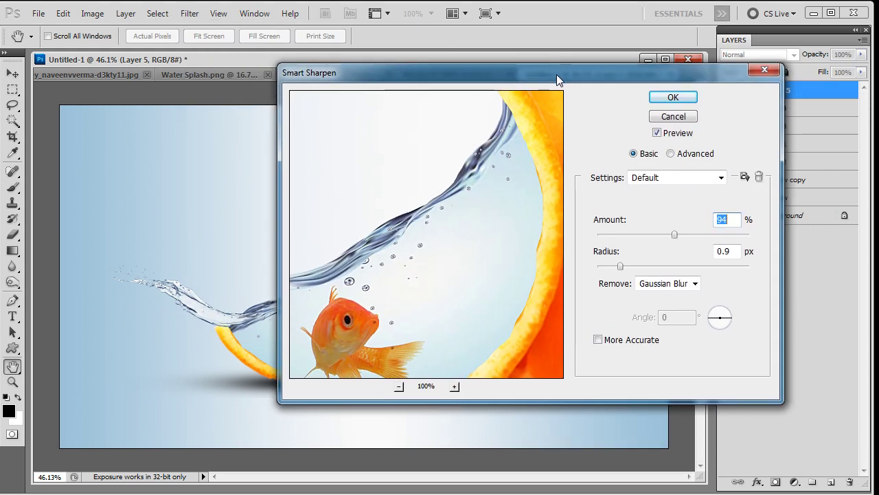
{"action": "left_click", "coordinate": [681, 98]}
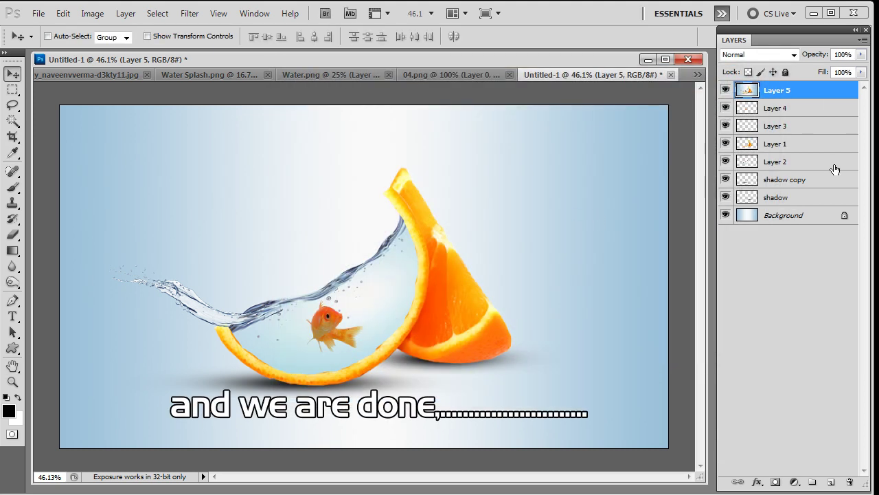